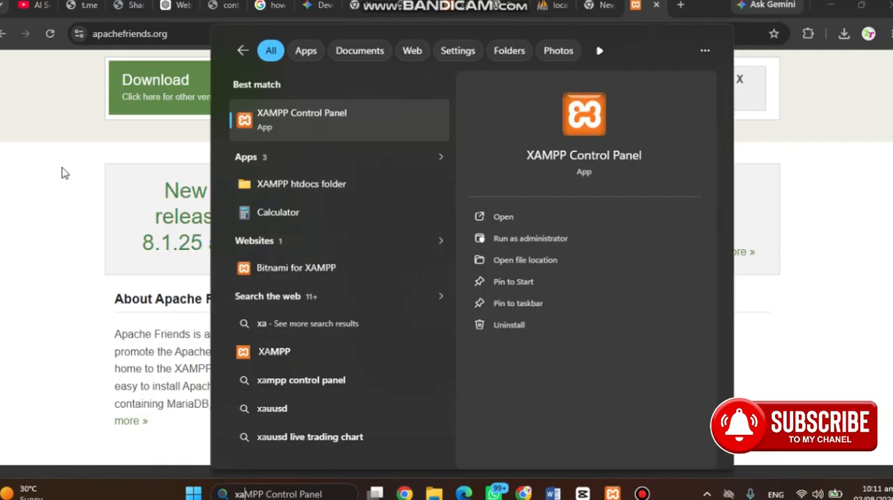
Open the WordPress download page on wordpress.org in a new browser tab and locate the WordPress 7.0.2 download
left_click(64, 173)
left_click(681, 5)
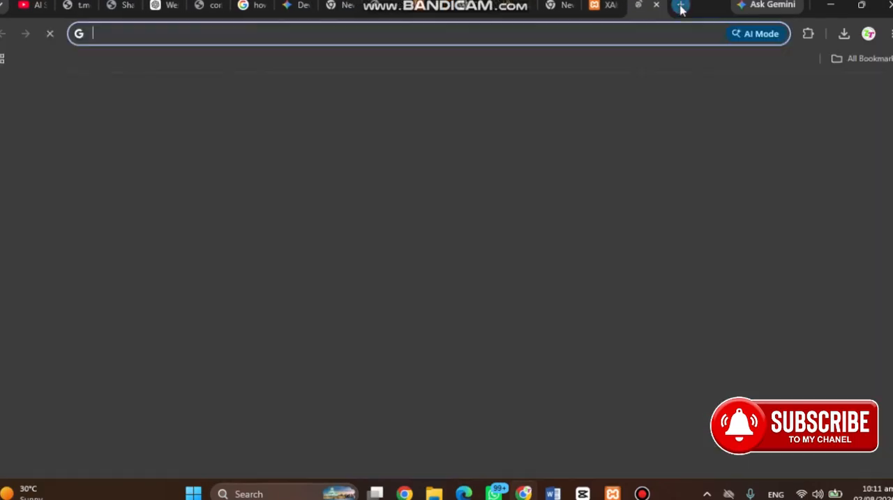
type("wor")
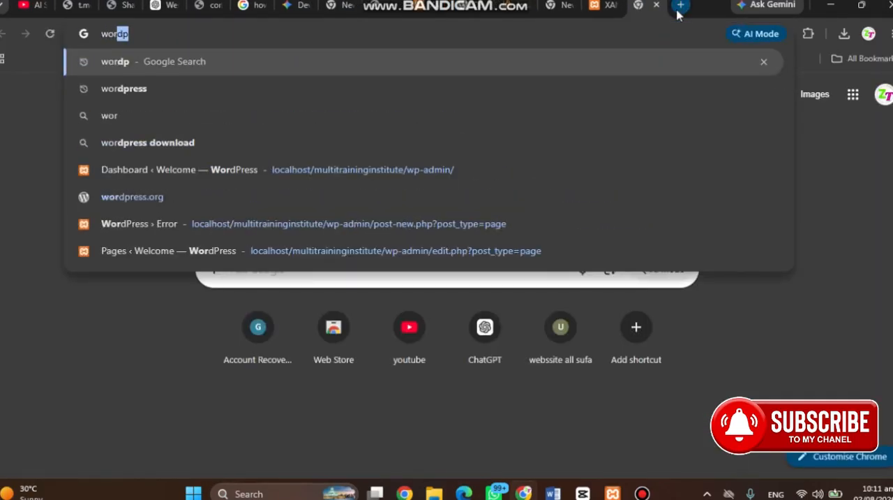
type("dpress")
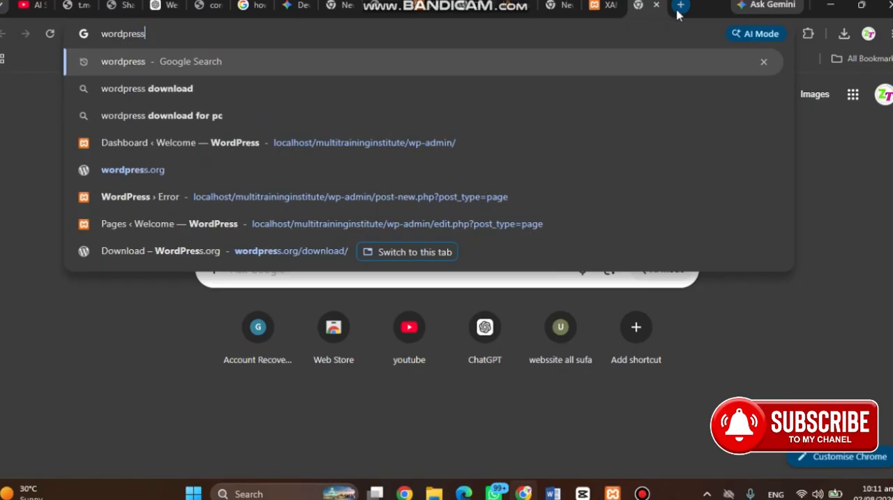
type("dpw")
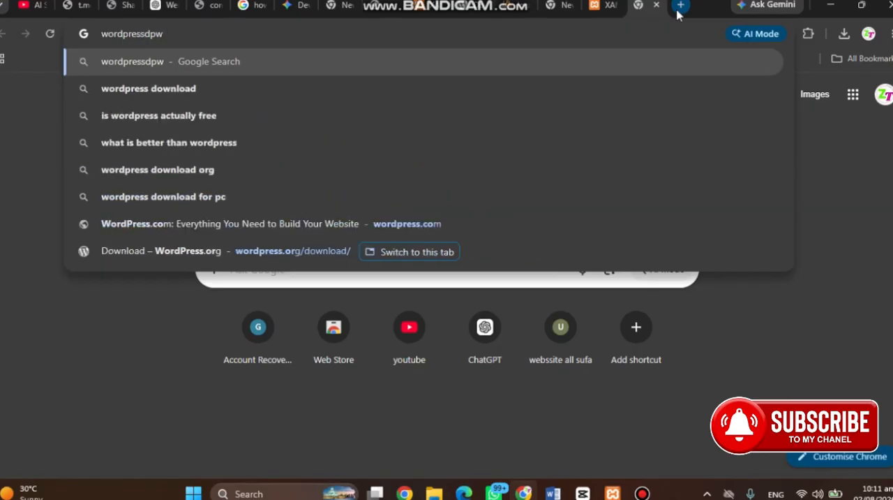
left_click(323, 113)
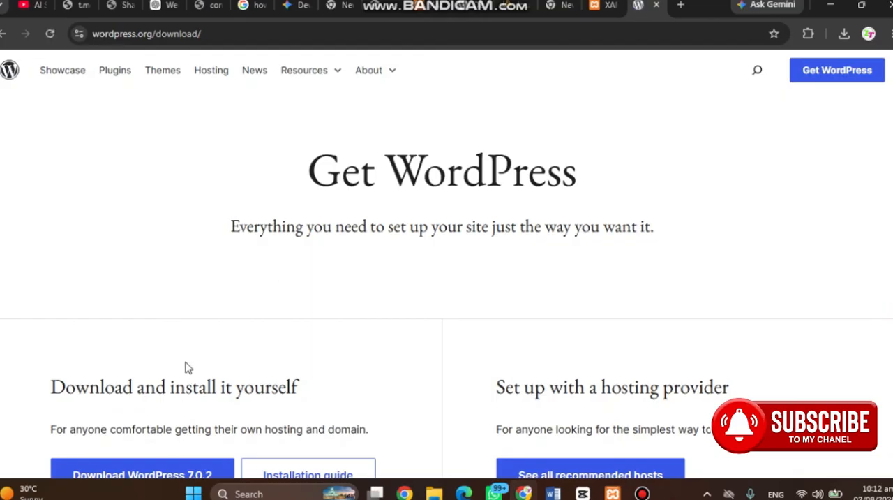
scroll(185, 368, "down", 3)
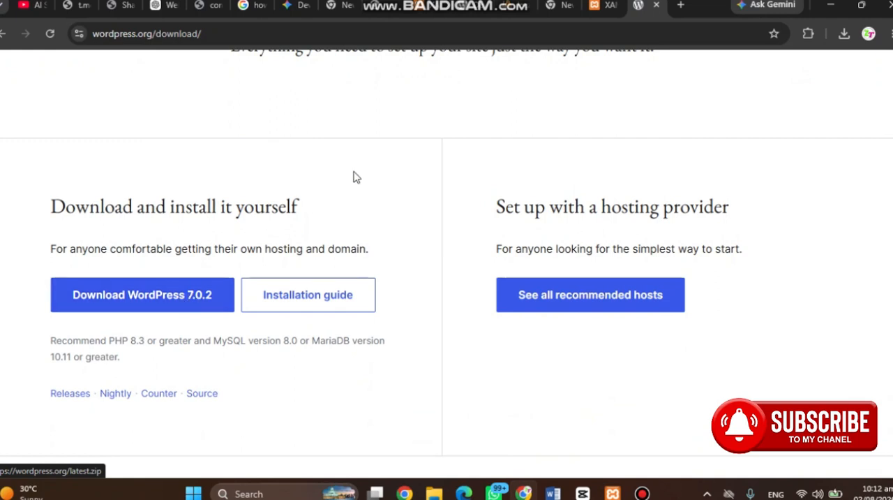
Compare the XAMPP download page on apachefriends.org with the WordPress download page
left_click(594, 8)
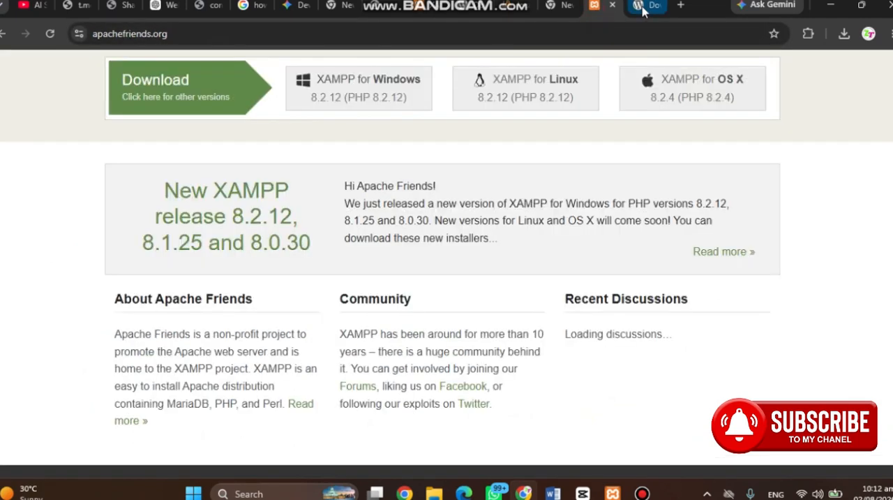
left_click(640, 14)
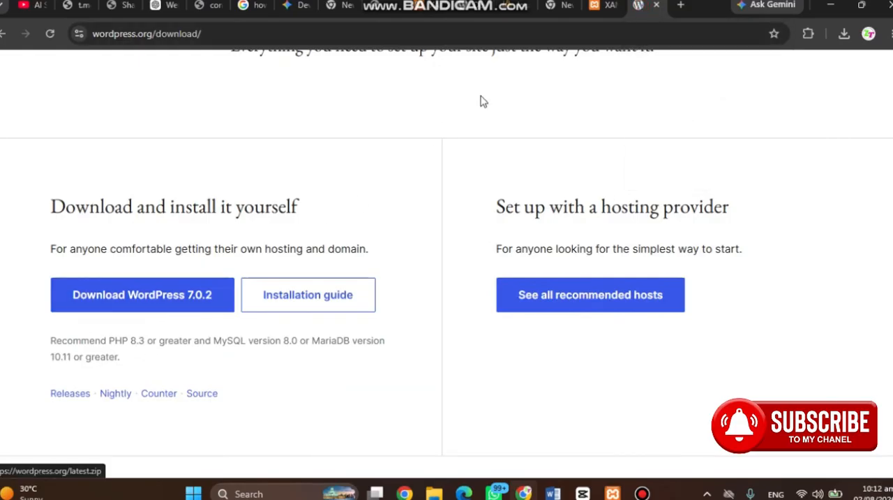
left_click(605, 7)
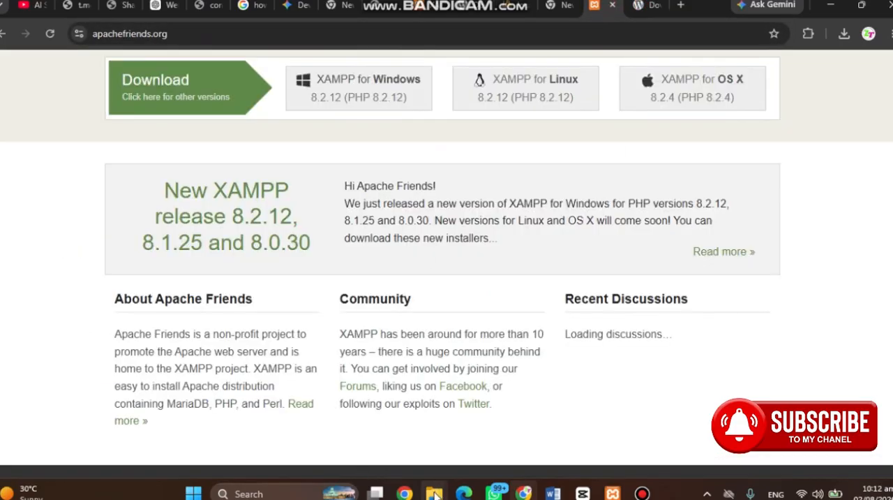
mouse_move(434, 493)
mouse_move(325, 439)
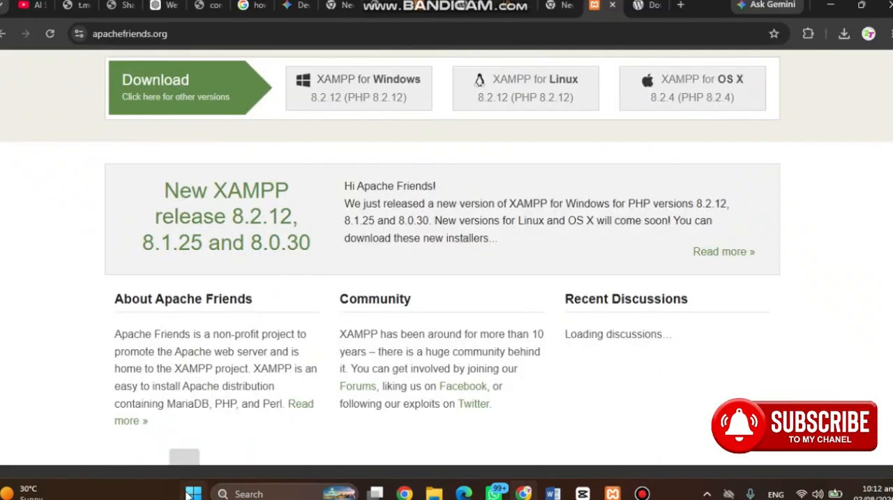
left_click(286, 493)
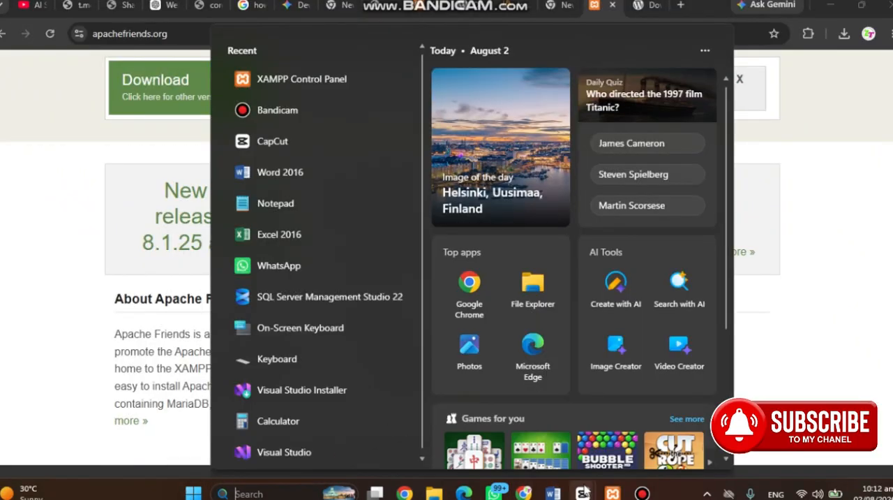
left_click(144, 429)
left_click(641, 5)
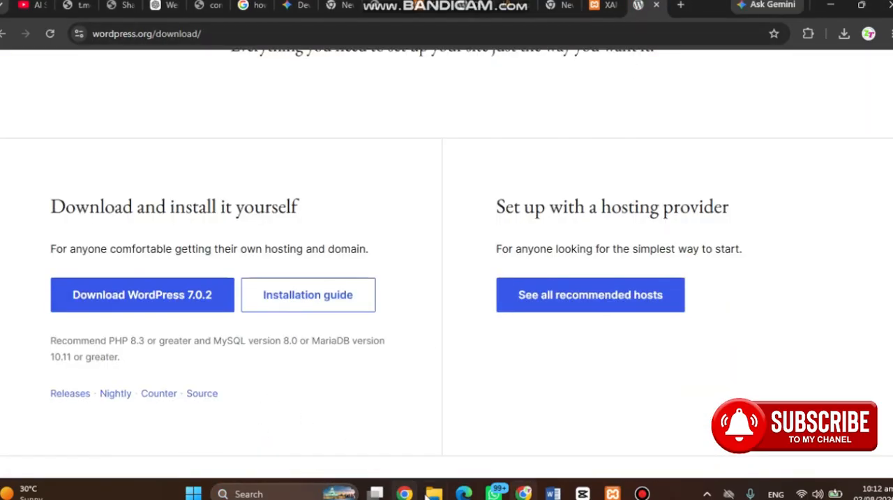
Switch to File Explorer and open the A My Portfolio Website folder inside 1st my work on drive D
mouse_move(434, 493)
left_click(436, 412)
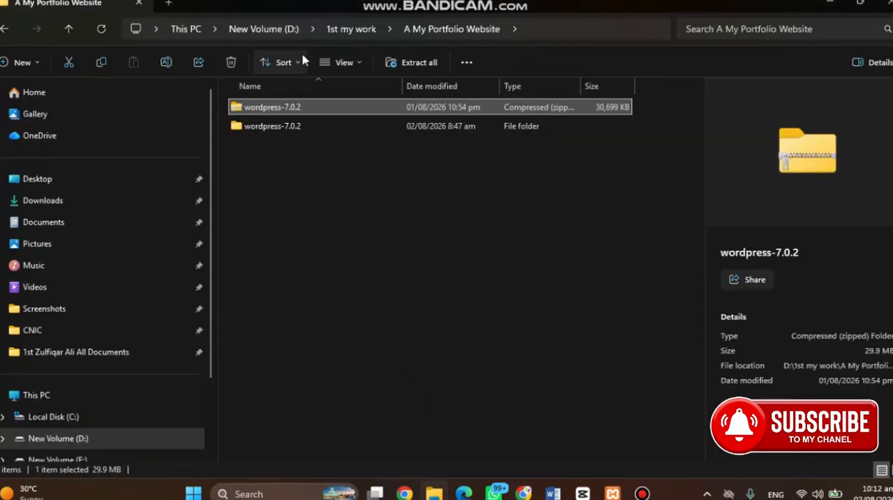
left_click(342, 31)
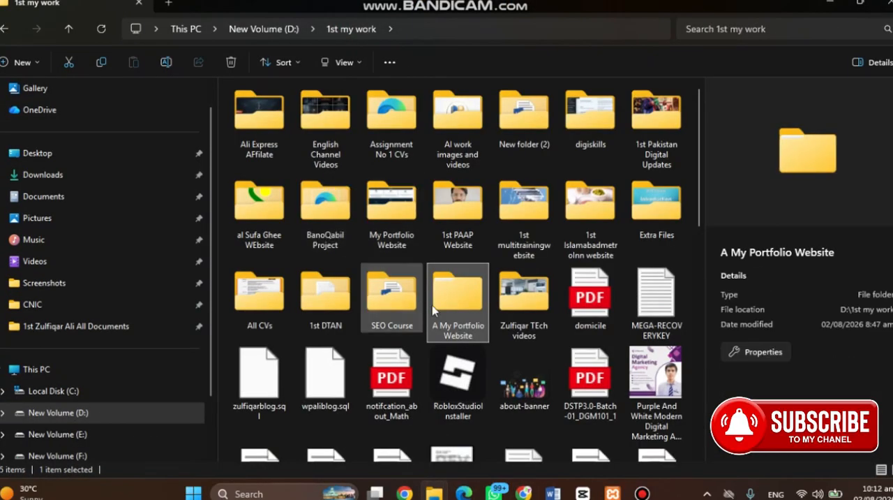
double_click(455, 304)
left_click(324, 132)
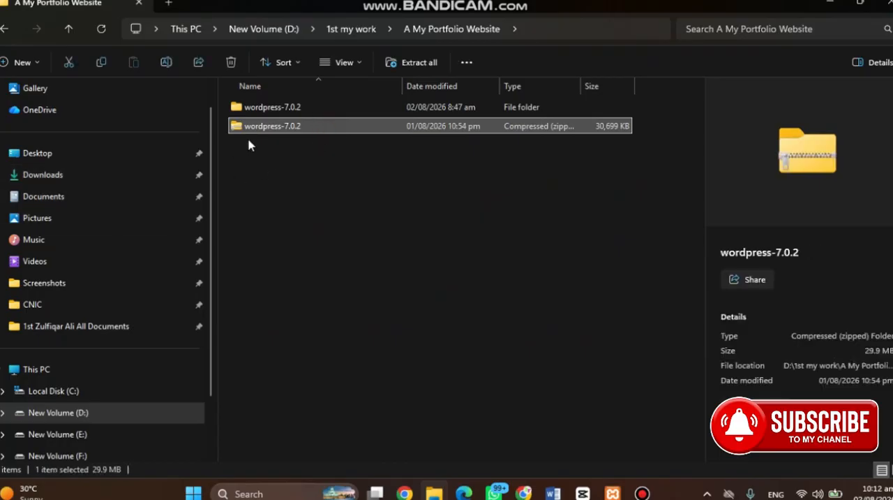
left_click(309, 110)
left_click(305, 128)
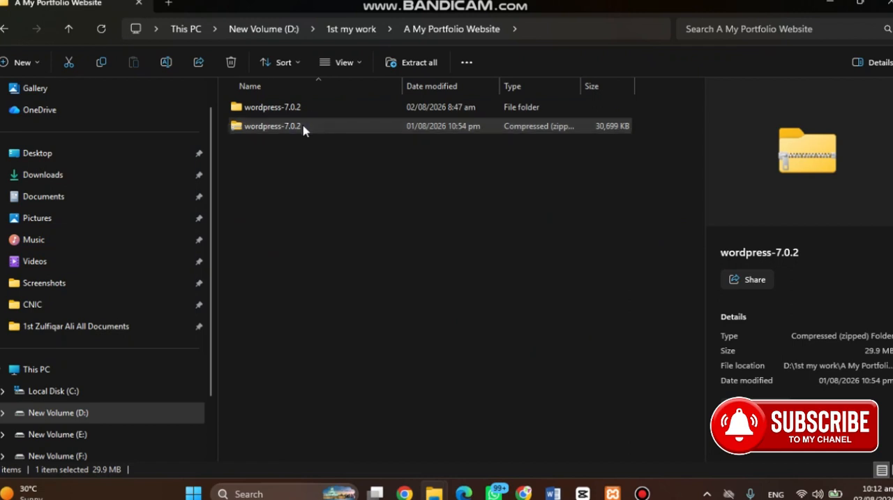
right_click(304, 129)
left_click(379, 175)
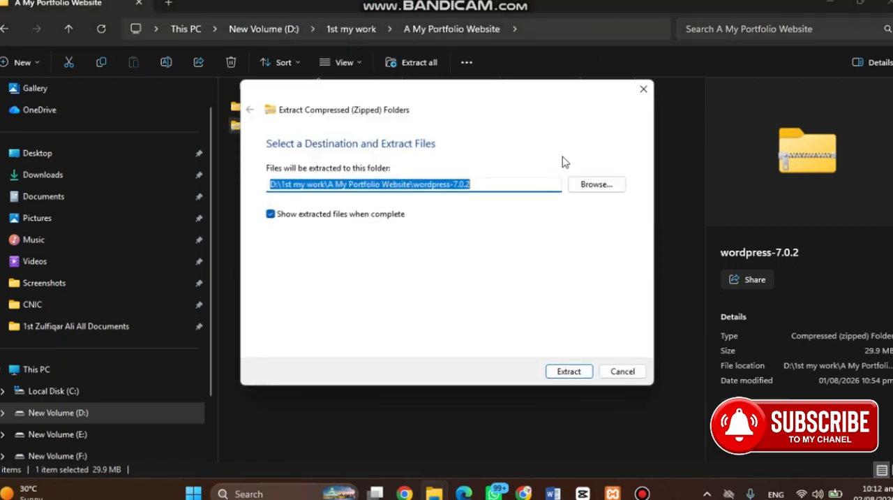
left_click(637, 92)
Open the wordpress folder inside the extracted wordpress-7.0.2 folder
double_click(412, 109)
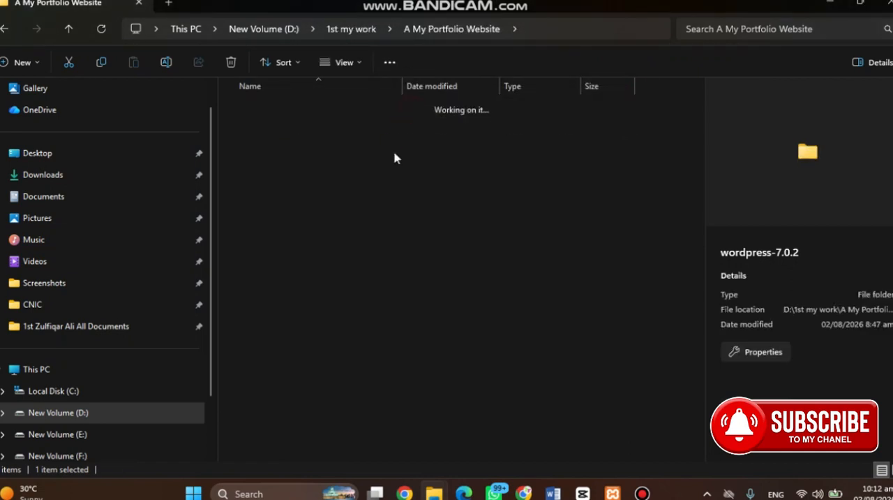
double_click(335, 110)
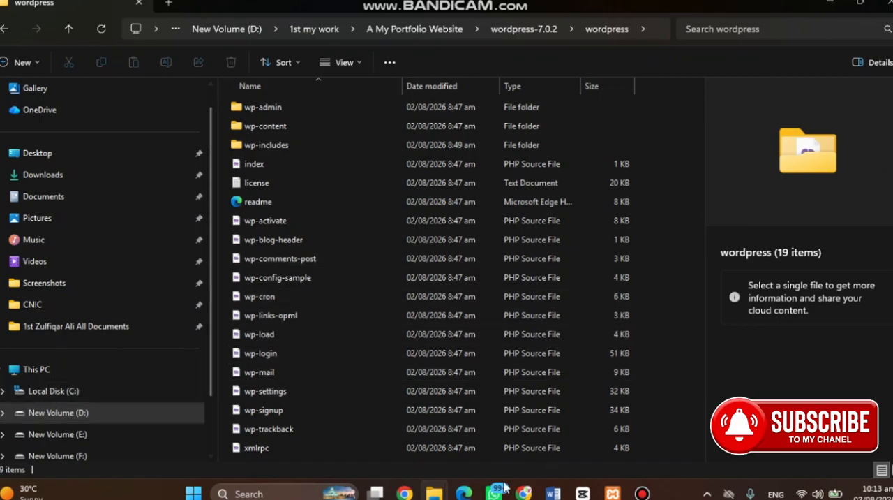
Launch XAMPP Control Panel, restart the Apache and MySQL modules, and minimize its window
left_click(268, 494)
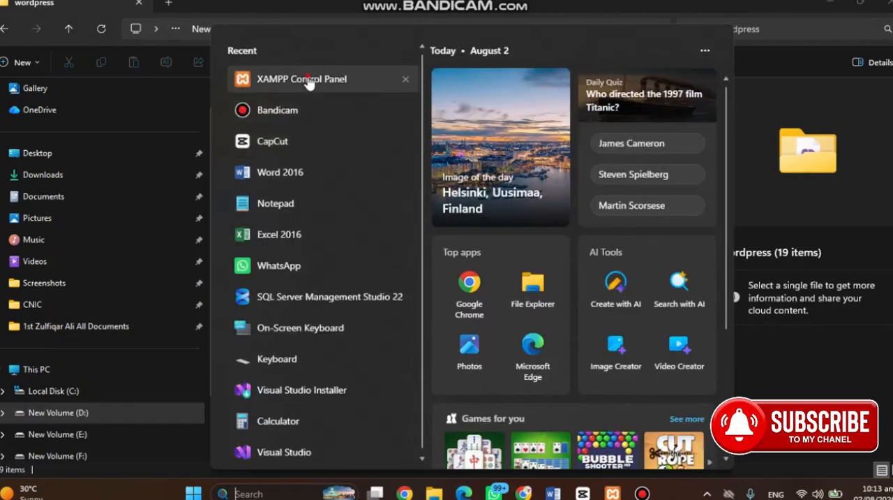
left_click(309, 81)
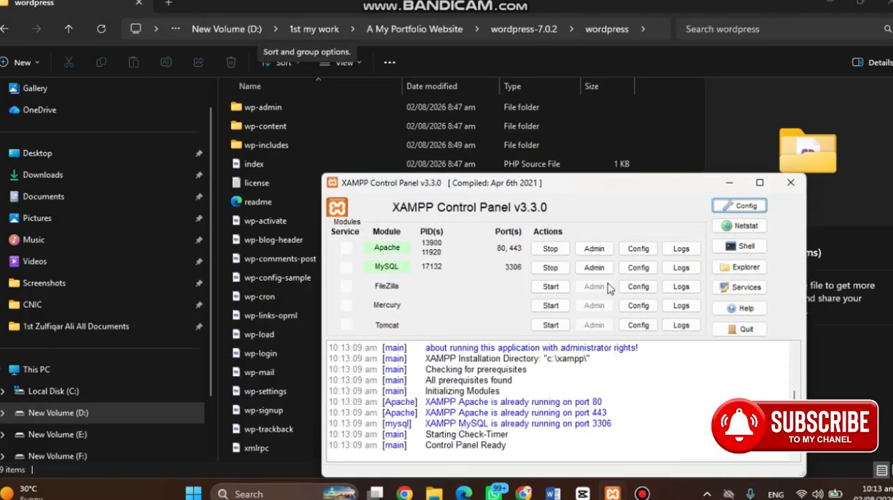
left_click(551, 249)
left_click(554, 268)
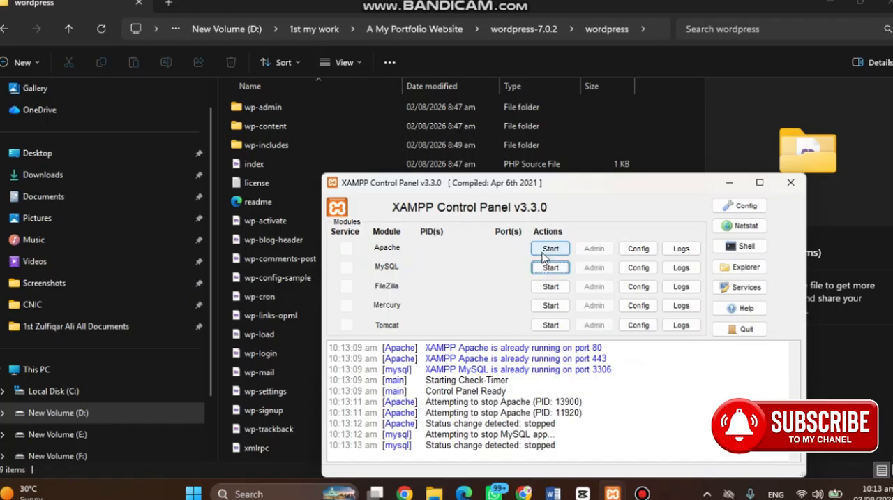
left_click(547, 250)
left_click(550, 268)
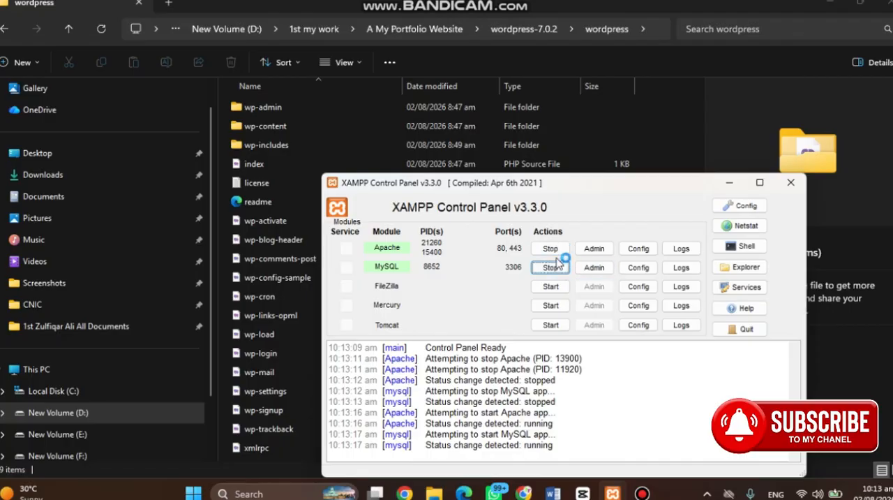
left_click(726, 183)
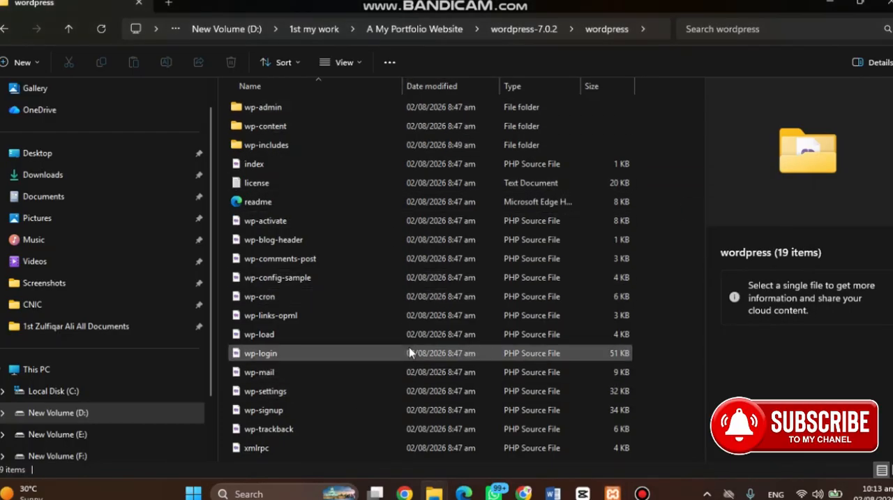
Copy all files and folders in the wordpress folder
key("ctrl+a")
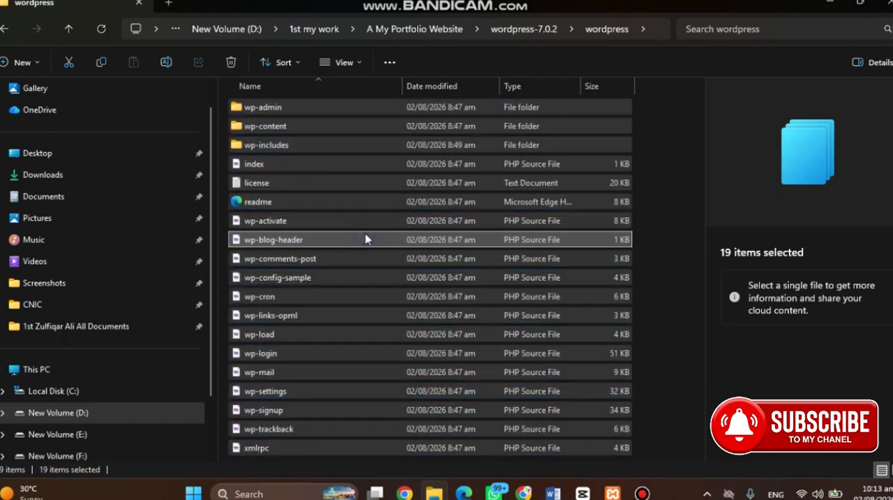
right_click(365, 240)
left_click(430, 201)
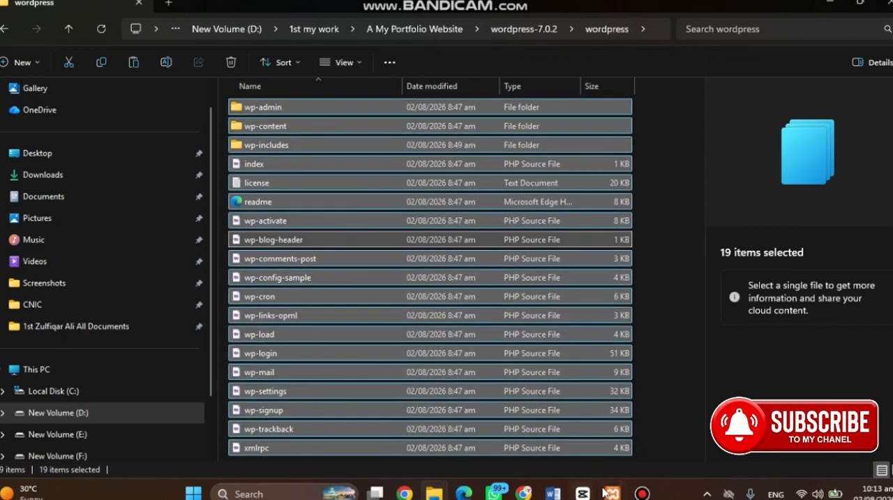
Open phpMyAdmin from the MySQL module in XAMPP Control Panel and reload localhost/phpmyadmin/
mouse_move(610, 494)
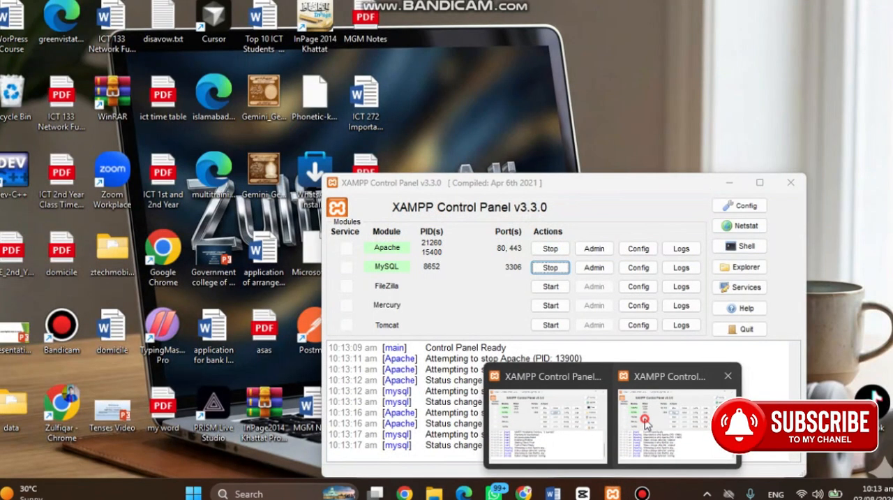
left_click(645, 423)
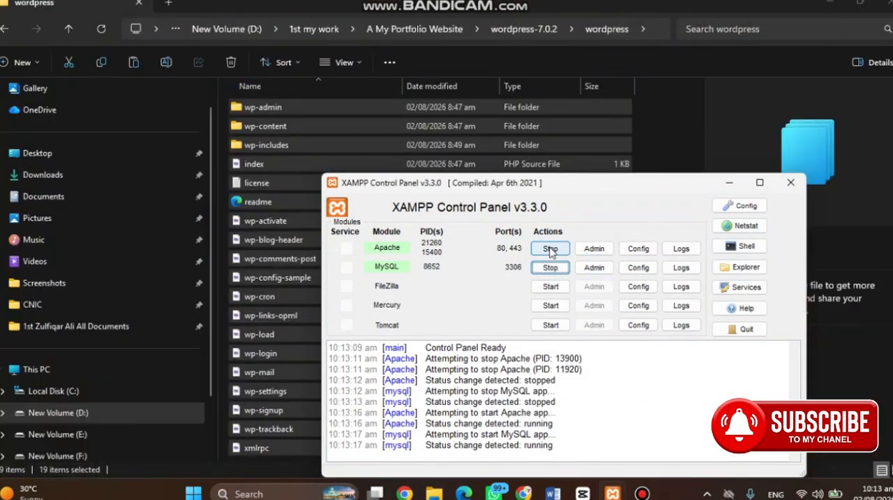
left_click(594, 270)
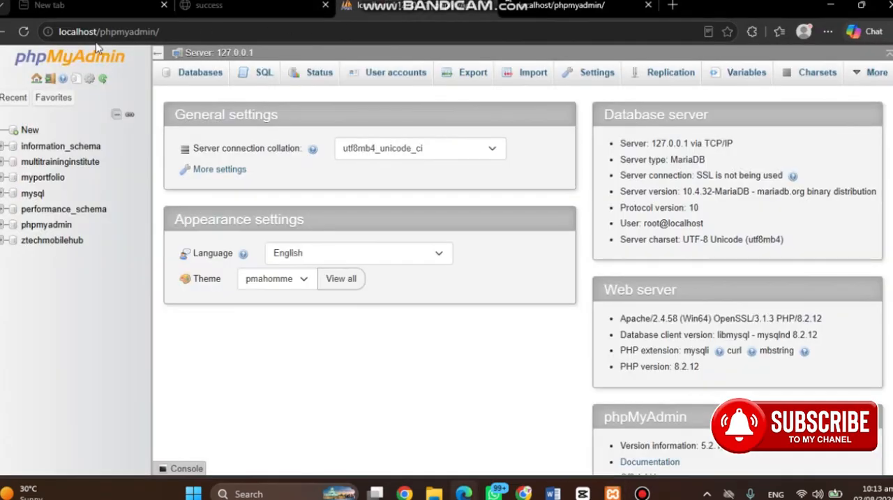
left_click(209, 33)
key("Return")
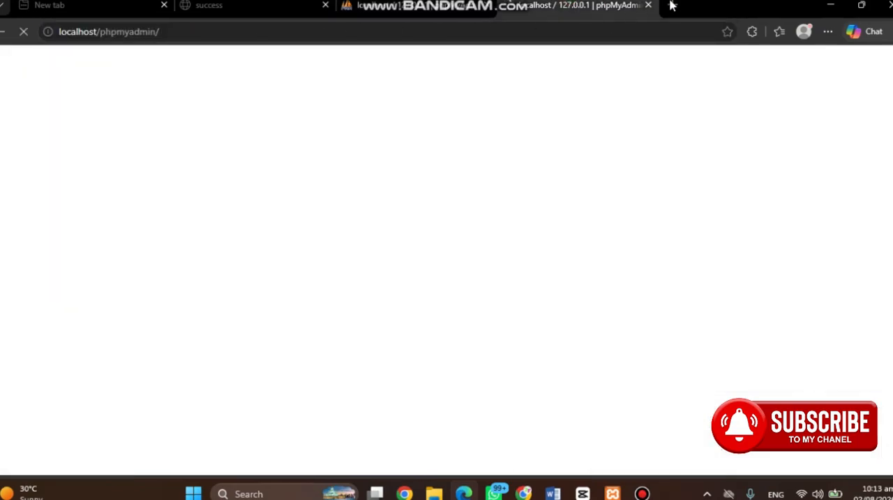
Check the Apache and MySQL modules in XAMPP Control Panel and return to the phpMyAdmin home page
left_click(673, 6)
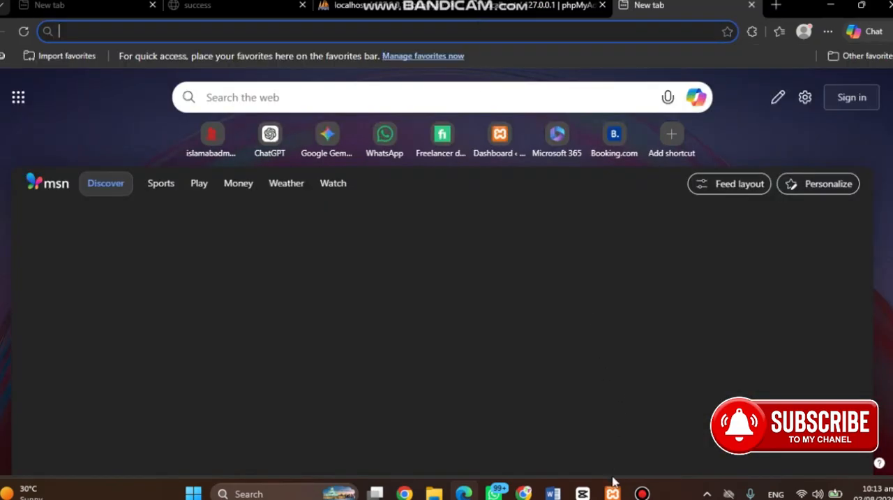
left_click(612, 493)
left_click(643, 425)
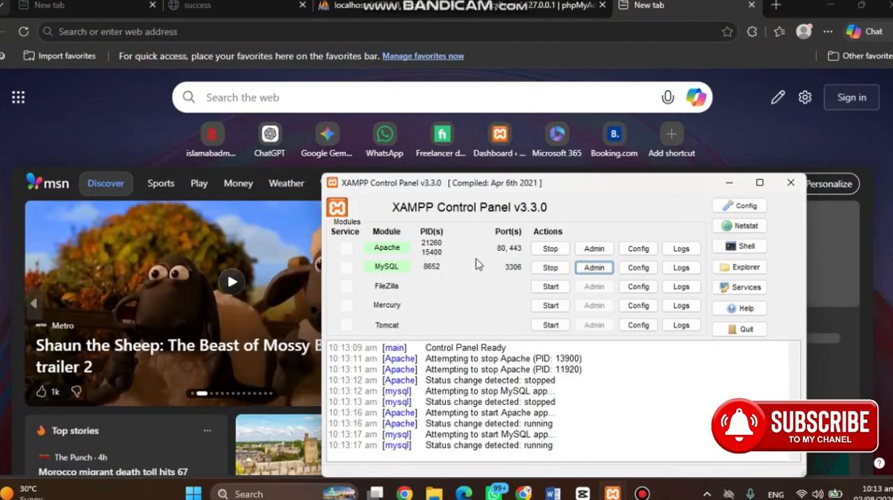
left_click(520, 10)
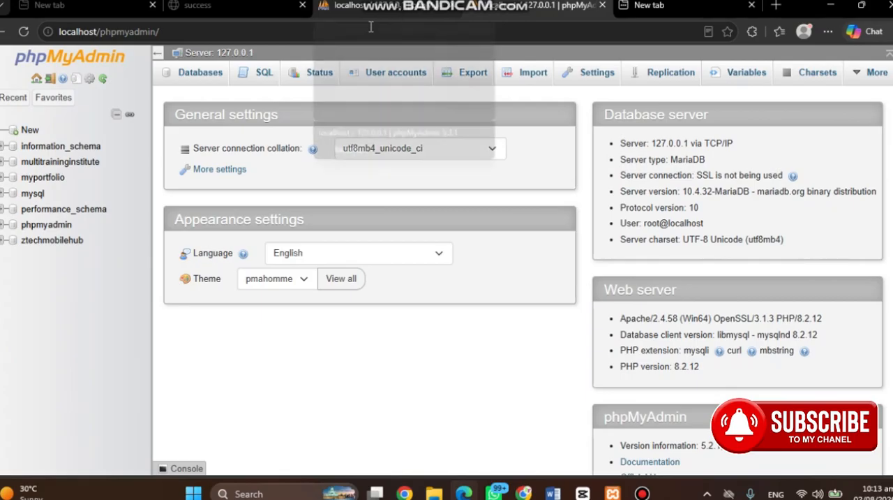
left_click(211, 30)
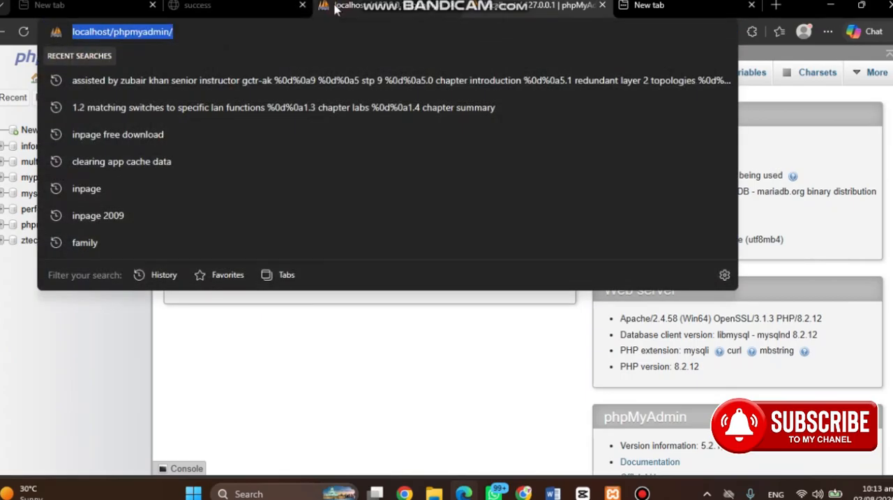
left_click(336, 7)
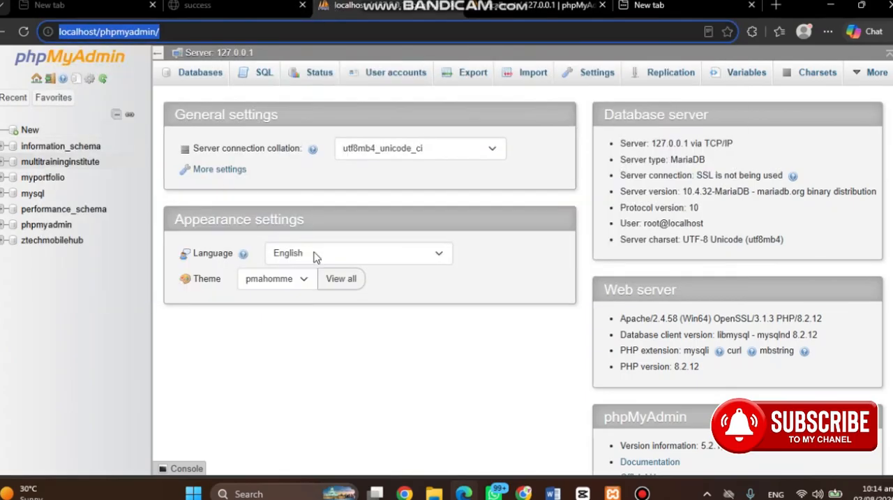
Create a database named myportfoliowebsite with the utf8mb4_general_ci collation and open its structure page
left_click(26, 130)
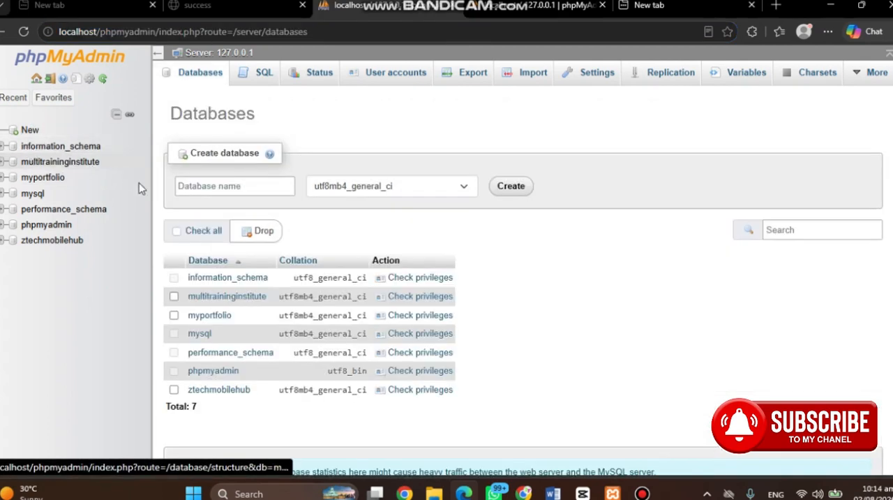
left_click(192, 186)
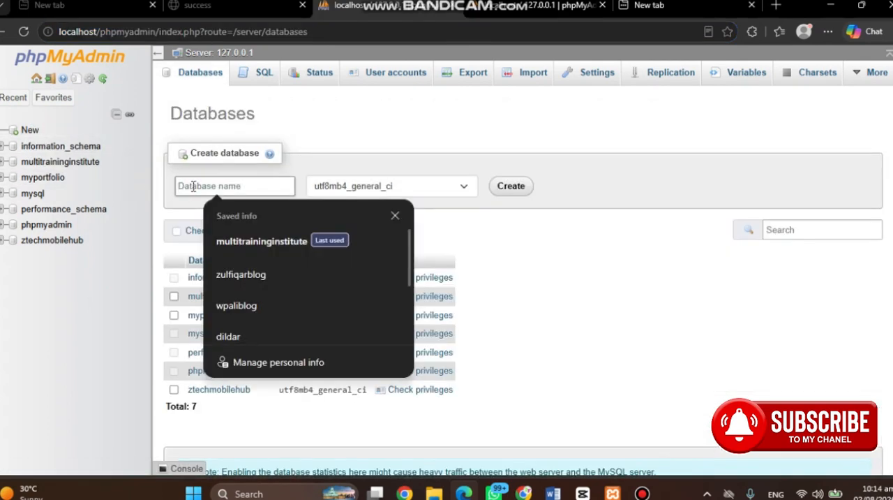
type("myportfoliowebsite")
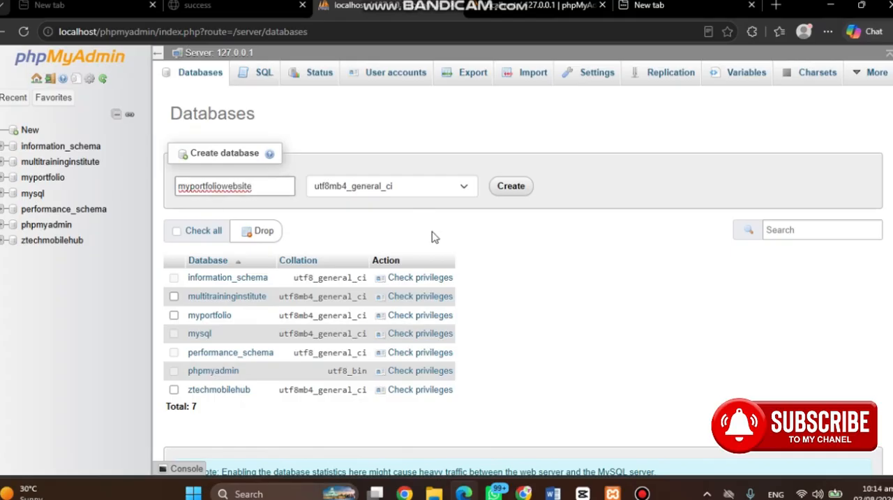
left_click(517, 193)
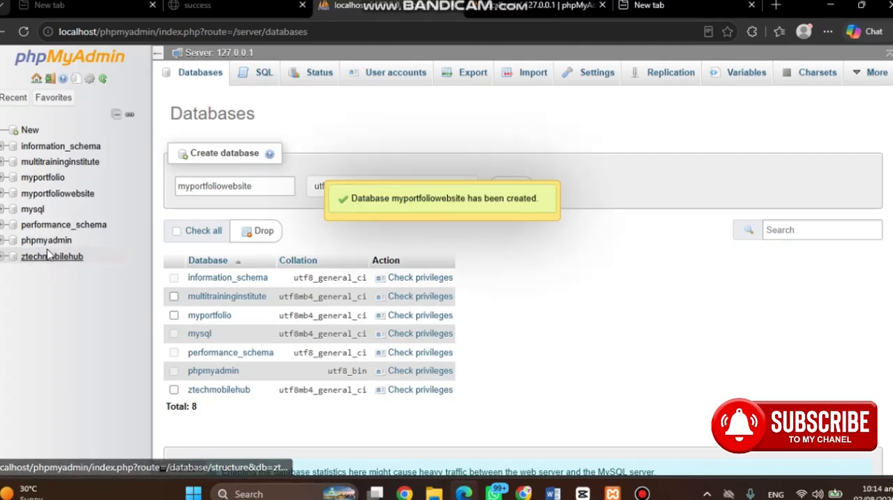
left_click(55, 197)
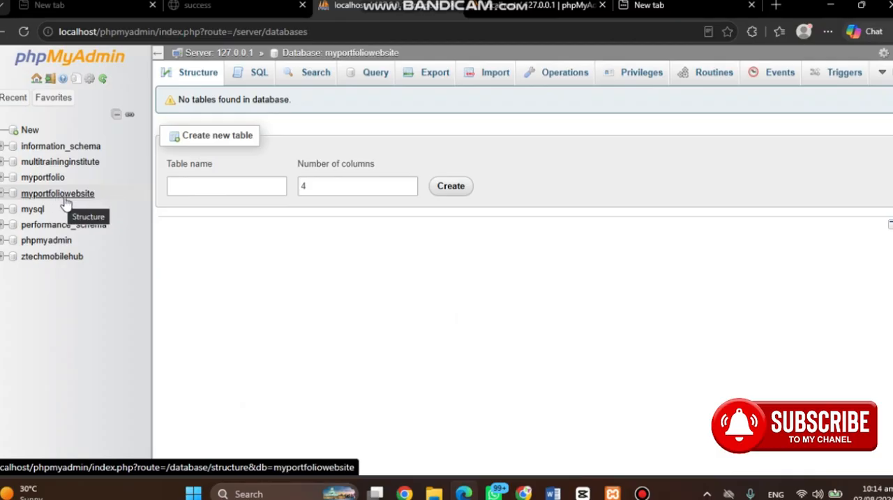
Switch to File Explorer and go from Local Disk (C:) through xampp into the htdocs folder
mouse_move(434, 492)
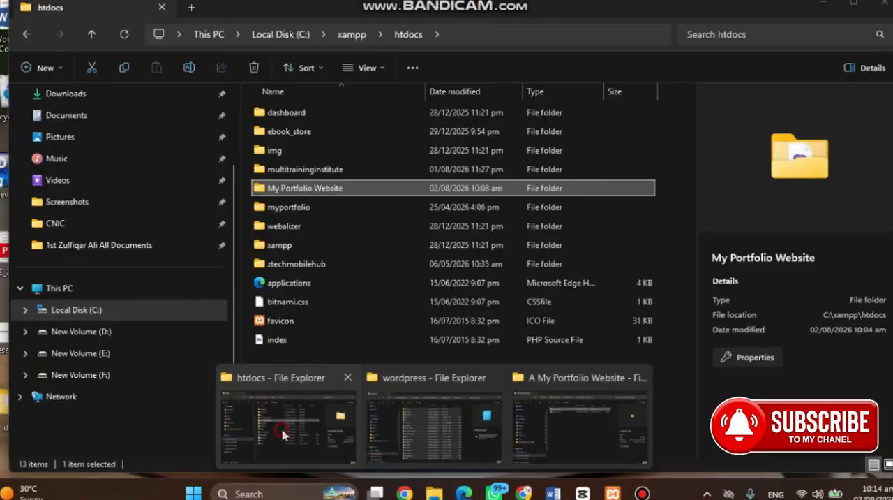
left_click(283, 434)
left_click(278, 35)
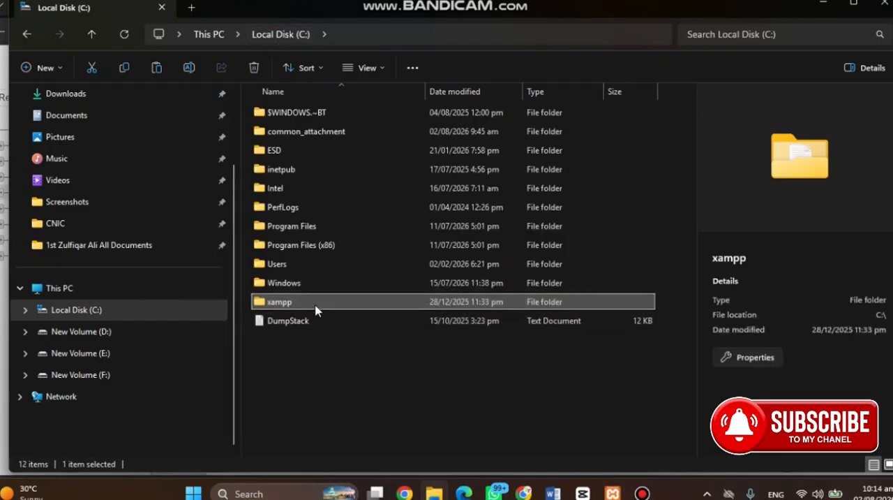
double_click(315, 310)
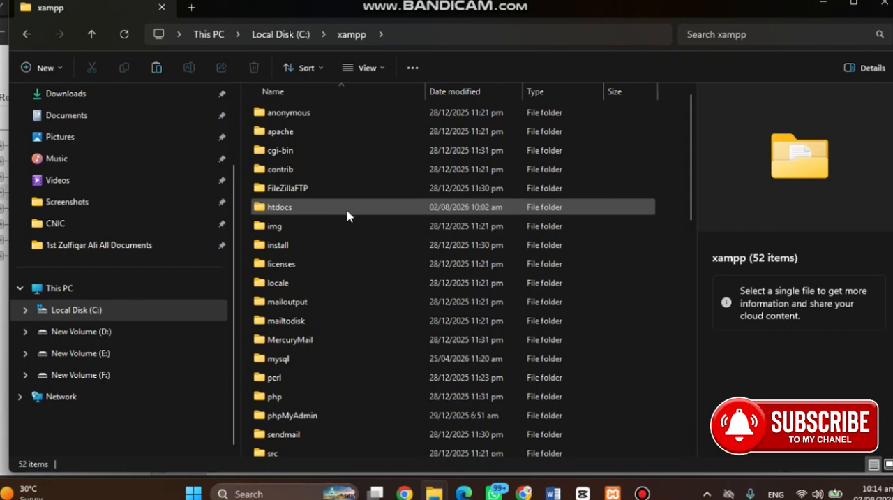
left_click(348, 222)
left_click(347, 210)
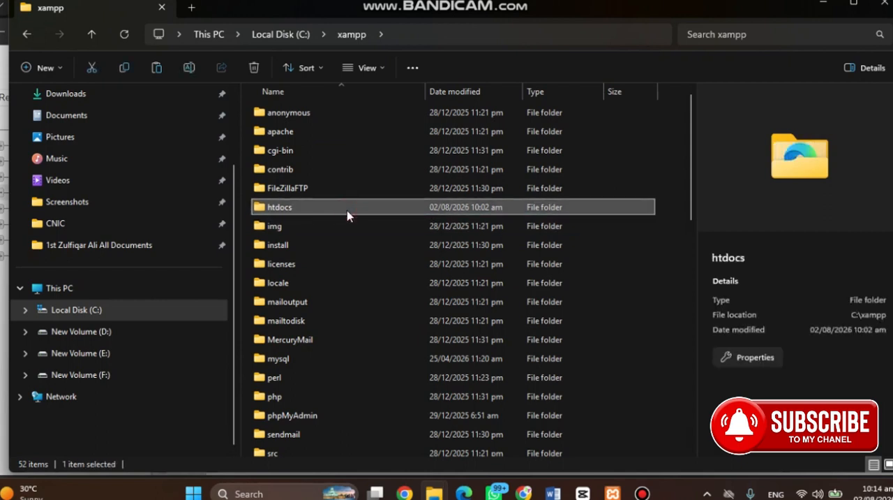
double_click(347, 210)
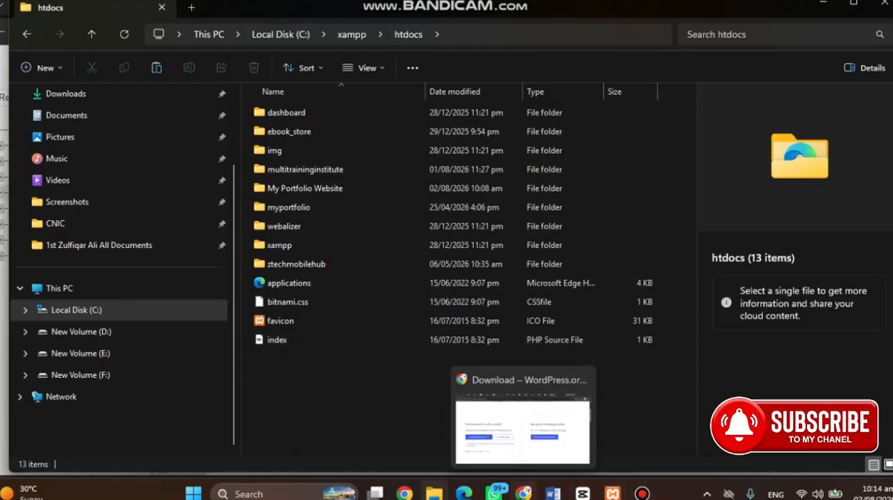
Create a new folder named myportfoliowebsite in C:\xampp\htdocs
right_click(337, 370)
mouse_move(392, 277)
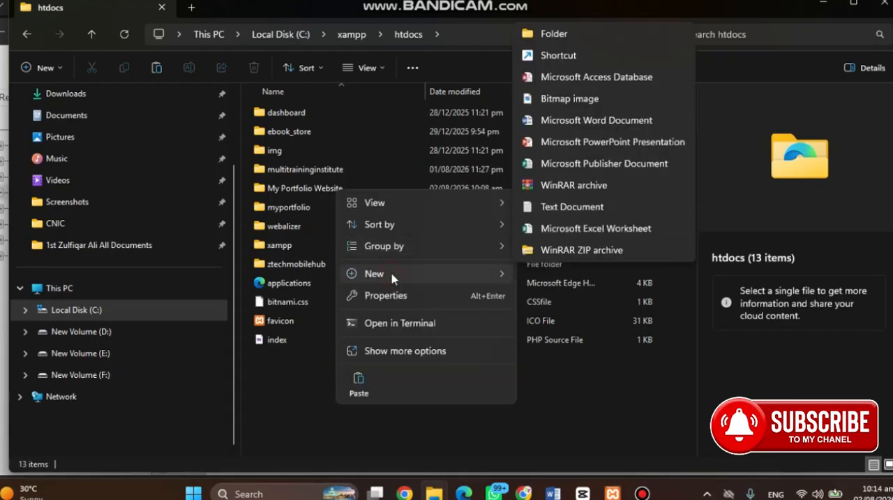
left_click(579, 33)
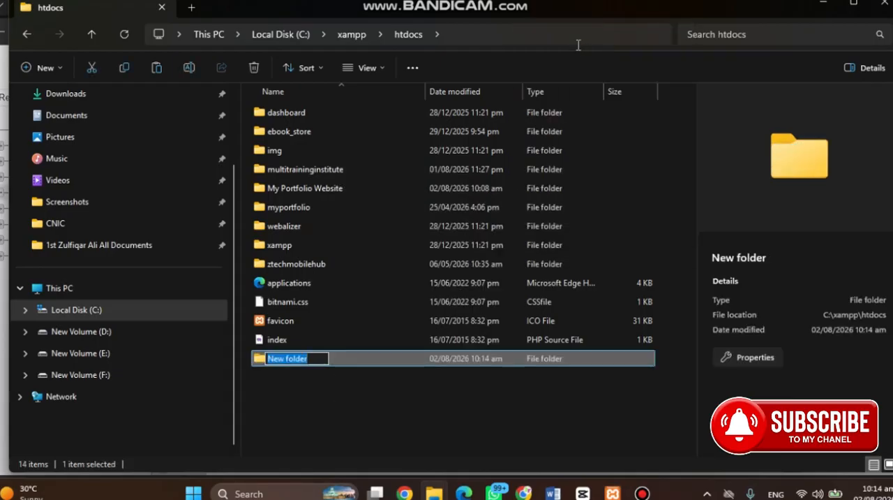
type("myportfoliowe")
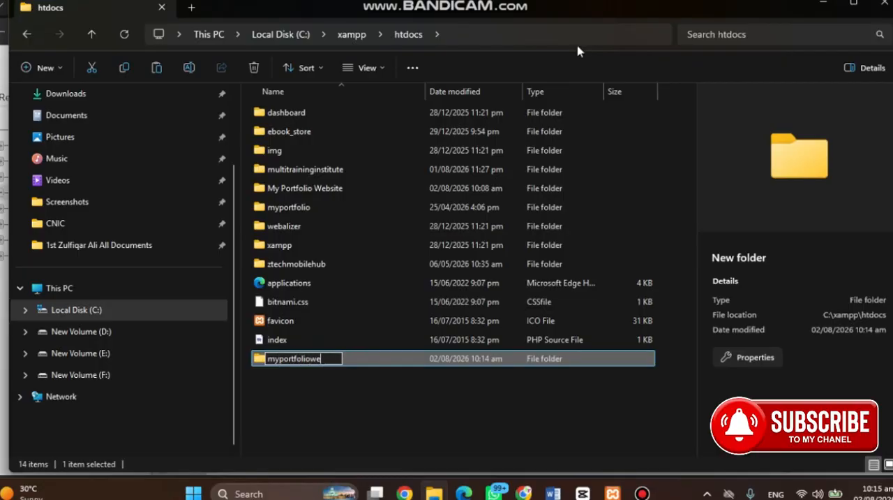
key("BackSpace")
key("BackSpace")
type("website")
key("Return")
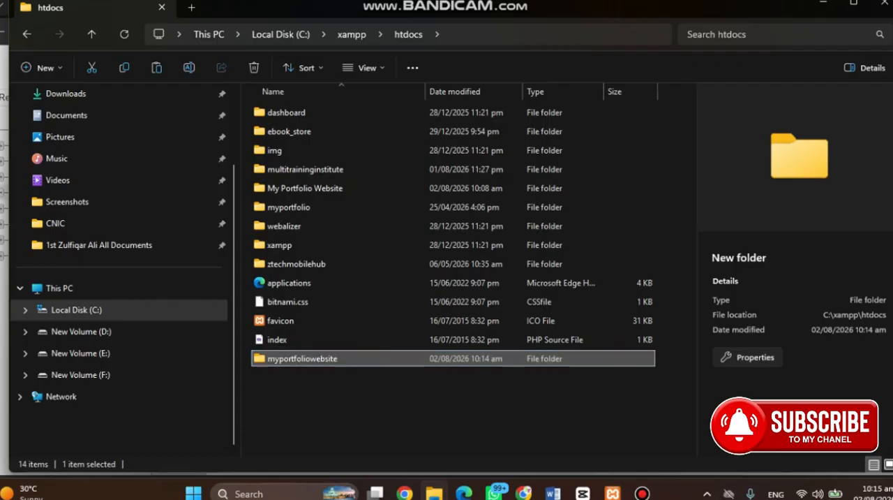
Look inside the new myportfoliowebsite folder, return to htdocs through xampp, and select the folder
double_click(347, 357)
left_click(351, 34)
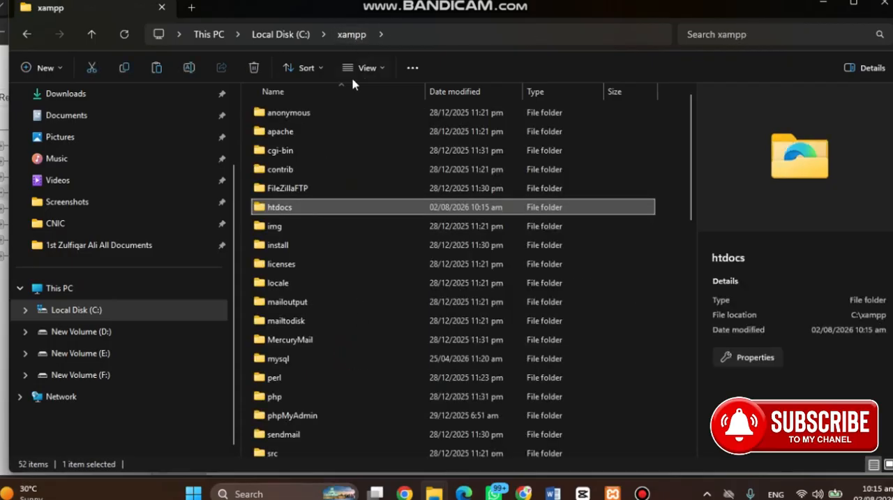
double_click(328, 210)
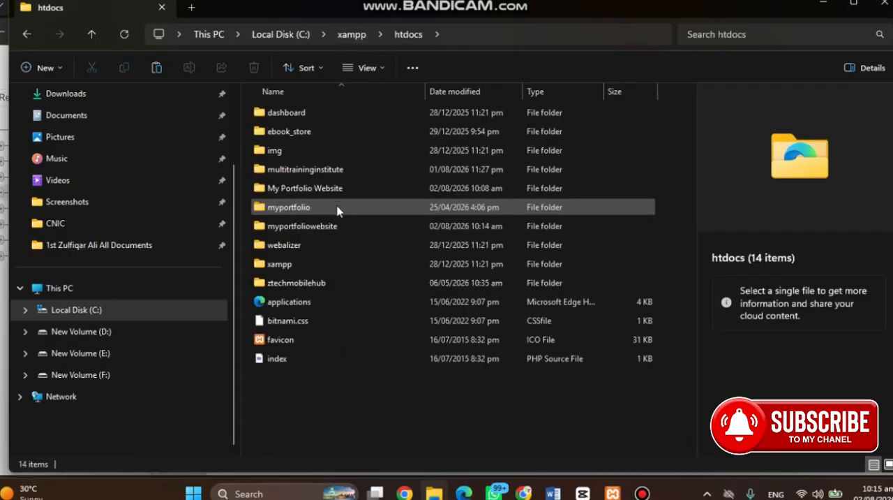
left_click(340, 233)
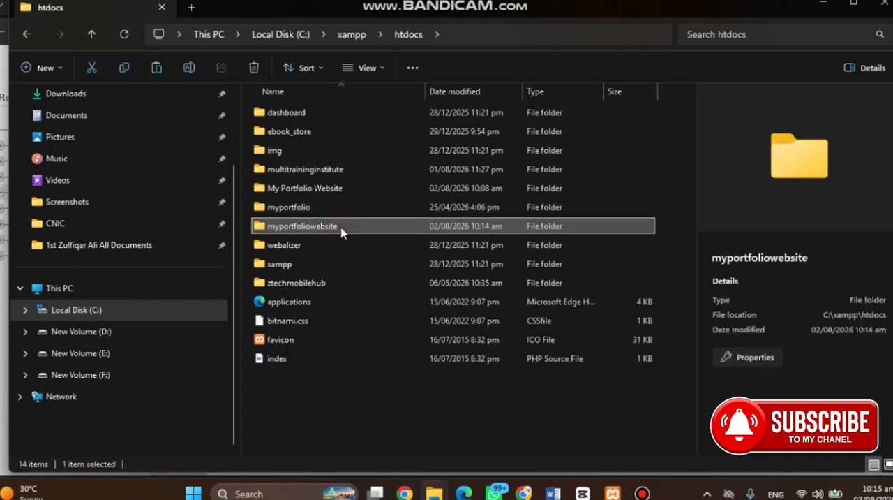
In a second File Explorer tab, open D:\1st my work\A My Portfolio Website\wordpress-7.0.2\wordpress and copy all its files and folders
left_click(194, 7)
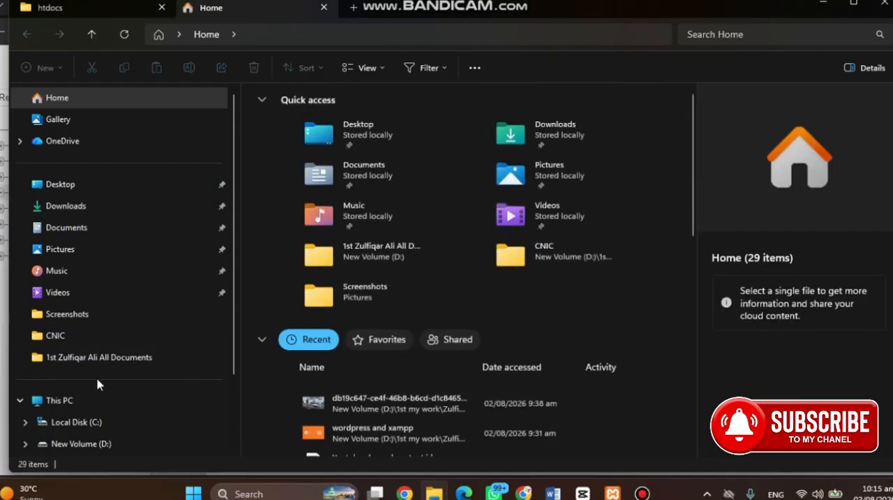
left_click(108, 447)
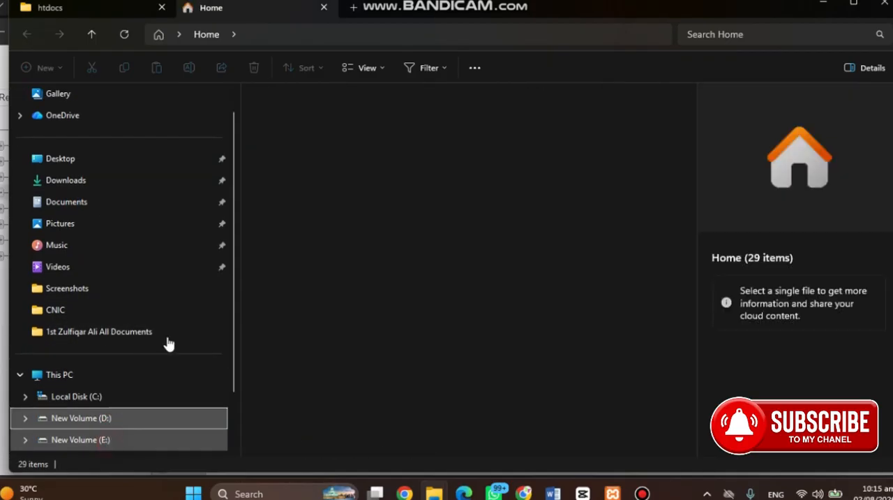
double_click(325, 132)
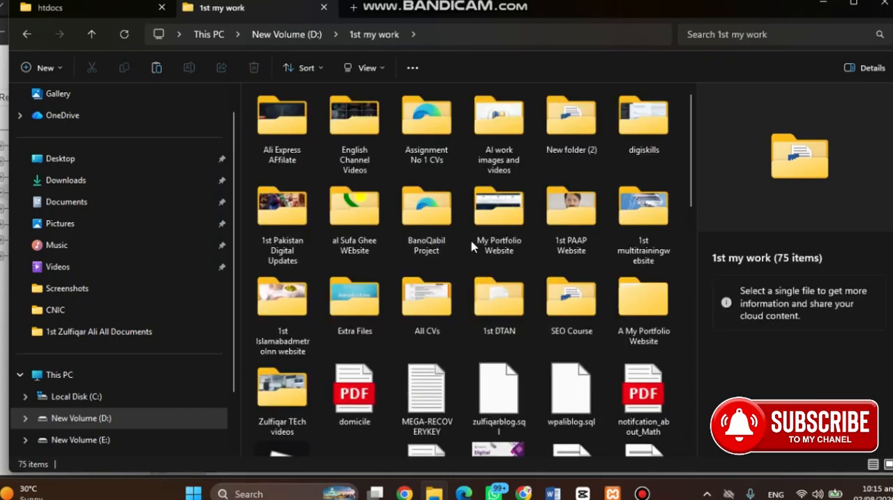
double_click(670, 303)
double_click(319, 117)
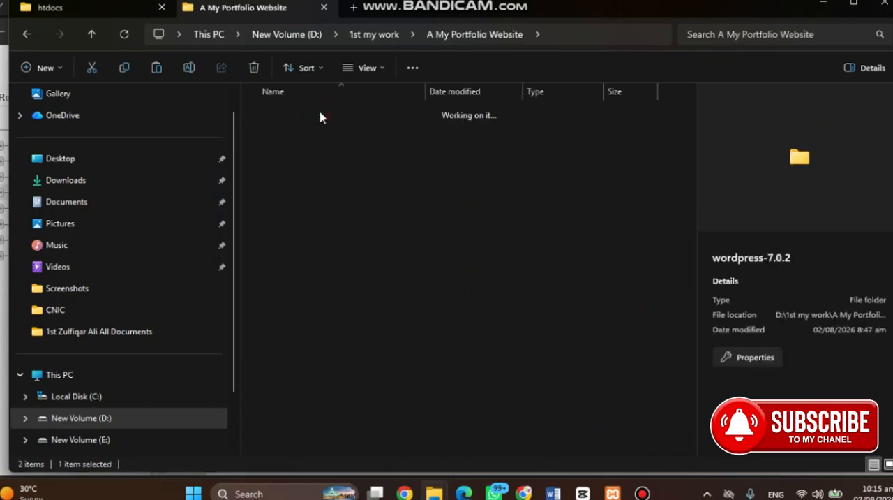
double_click(339, 120)
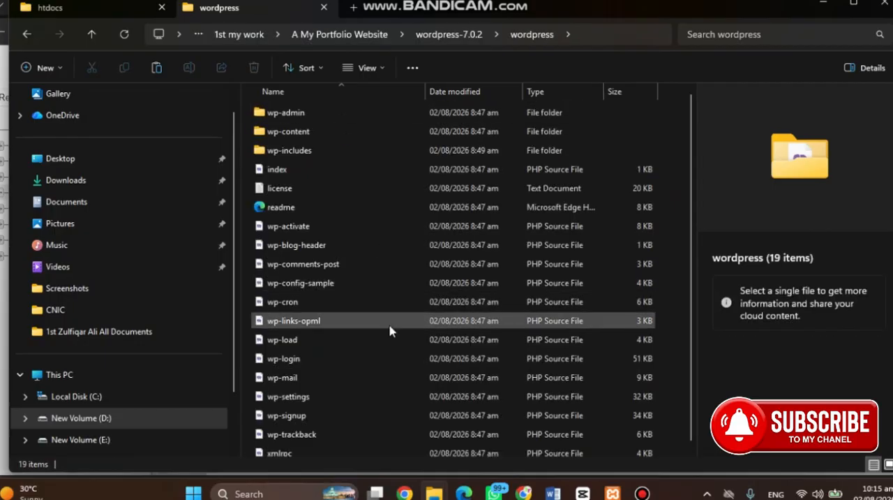
key("ctrl+a")
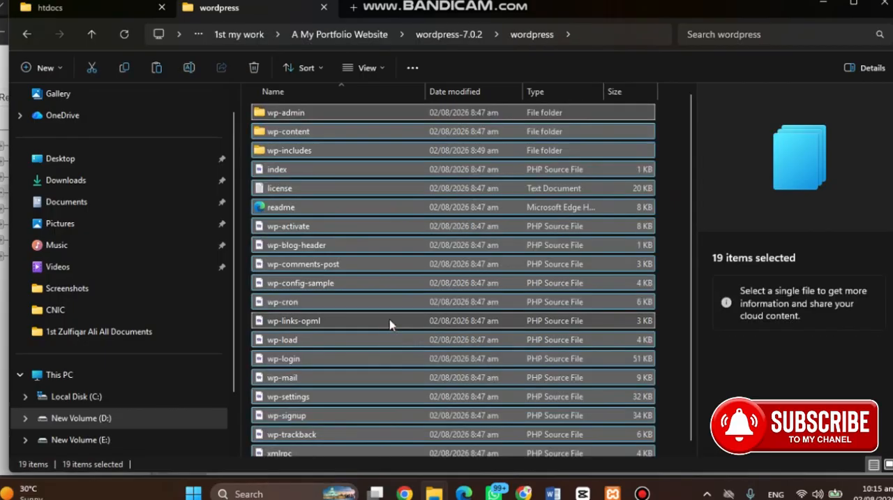
Paste the copied WordPress files into the htdocs\myportfoliowebsite folder
left_click(101, 9)
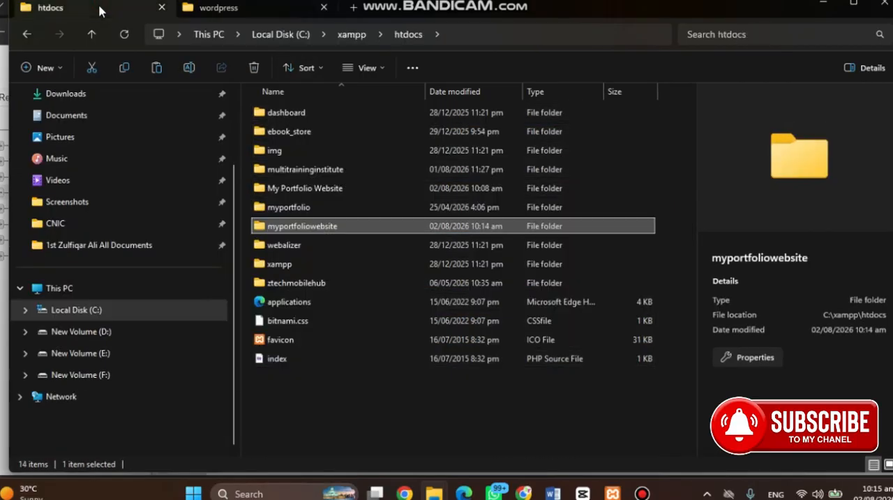
double_click(342, 227)
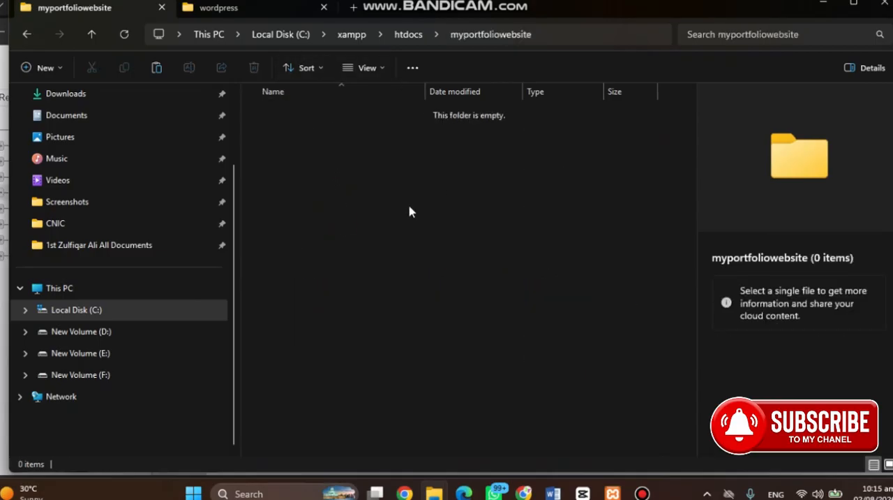
key("ctrl+v")
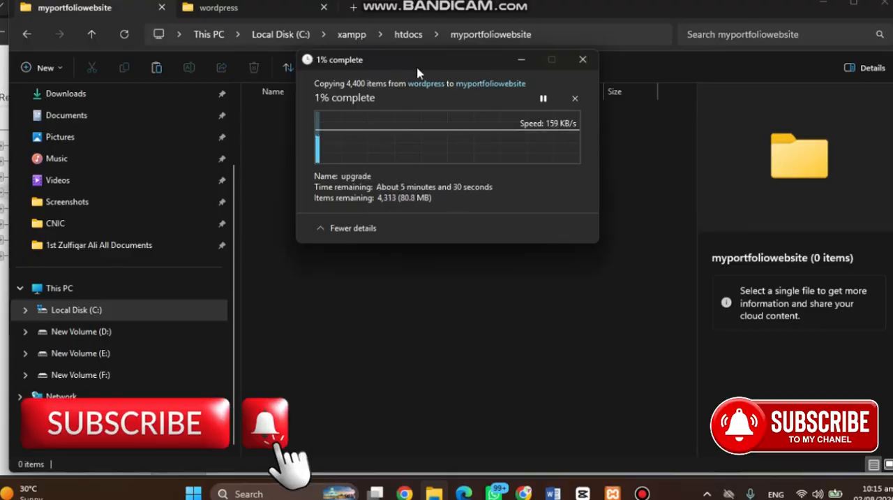
left_click(643, 493)
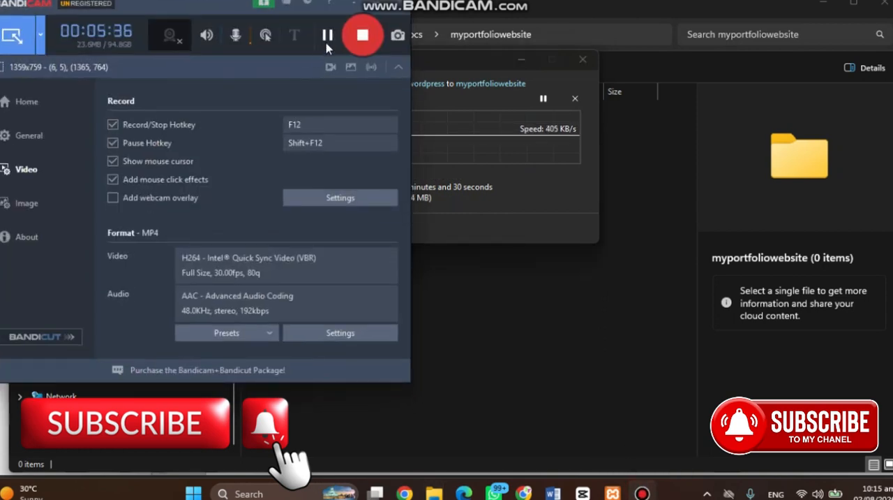
left_click(328, 35)
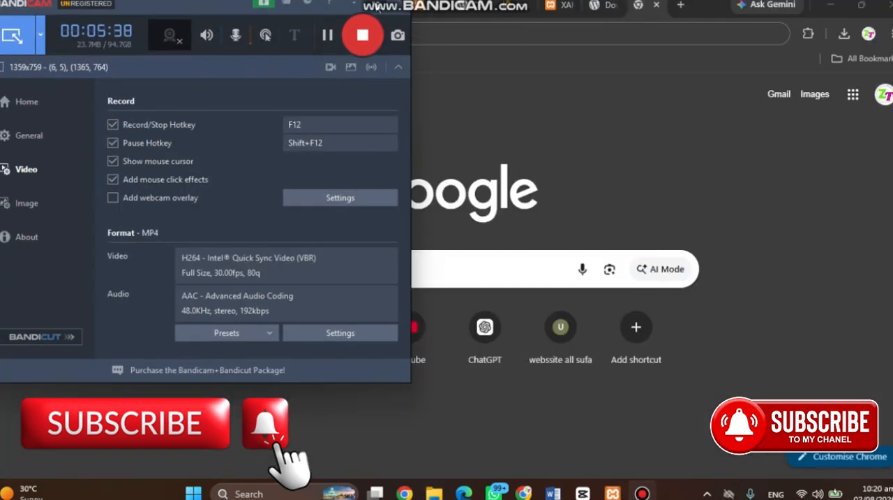
type("loc")
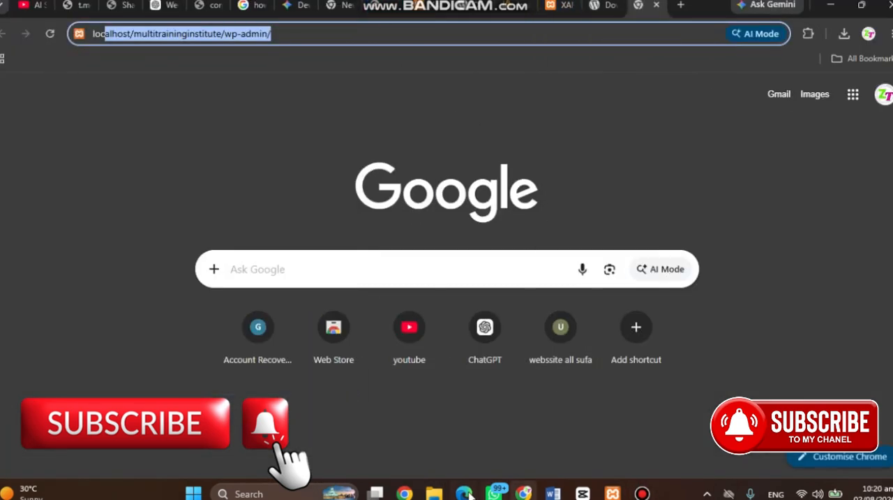
Switch to File Explorer and open C:\xampp\htdocs\myportfoliowebsite to check the pasted WordPress files and folders
mouse_move(434, 494)
left_click(507, 422)
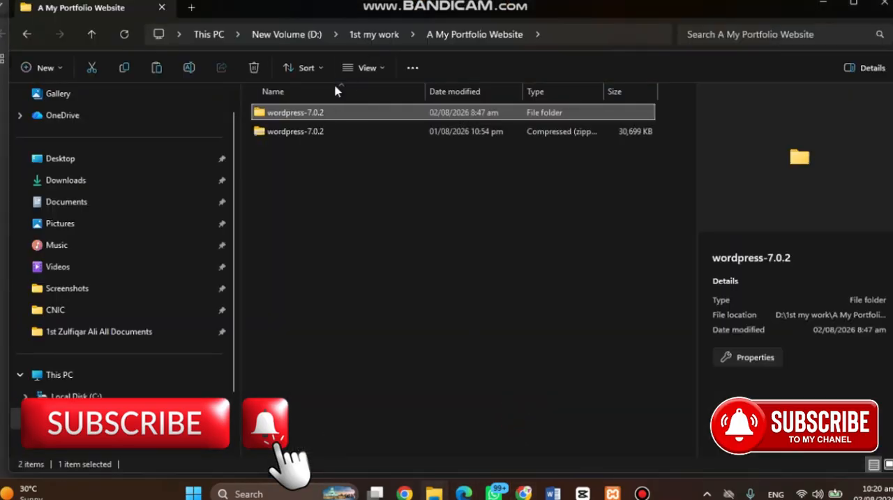
mouse_move(433, 493)
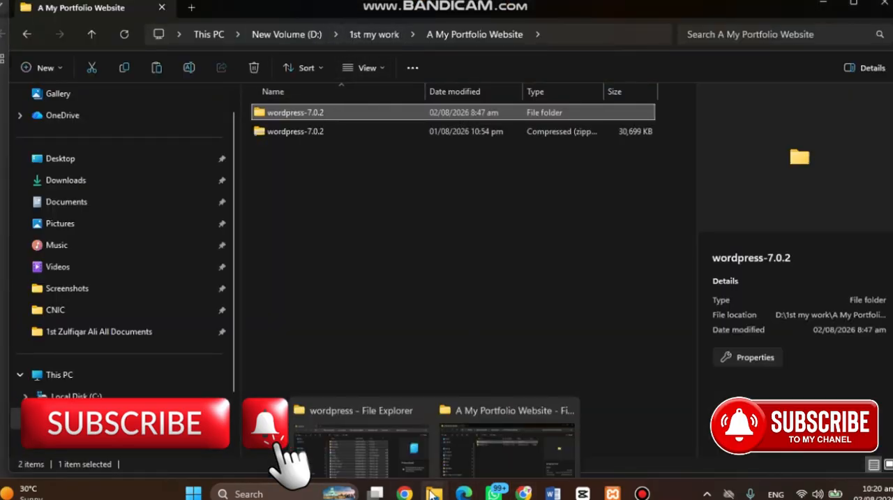
left_click(362, 434)
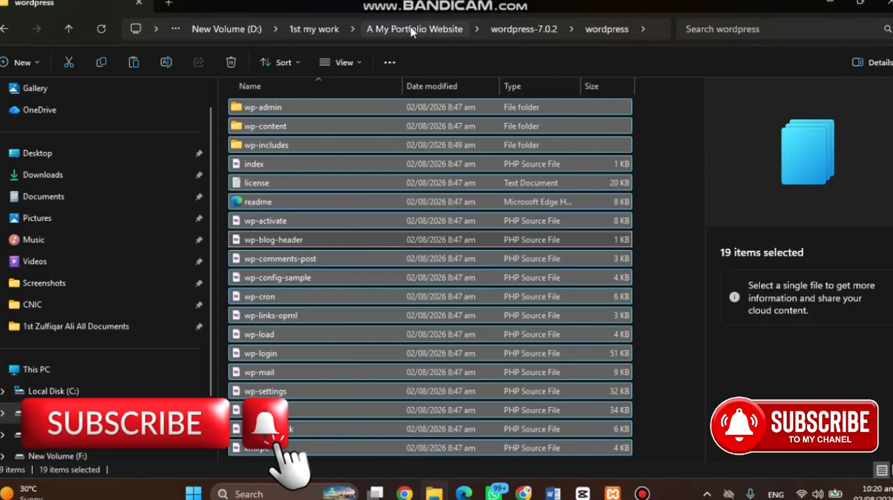
left_click(53, 391)
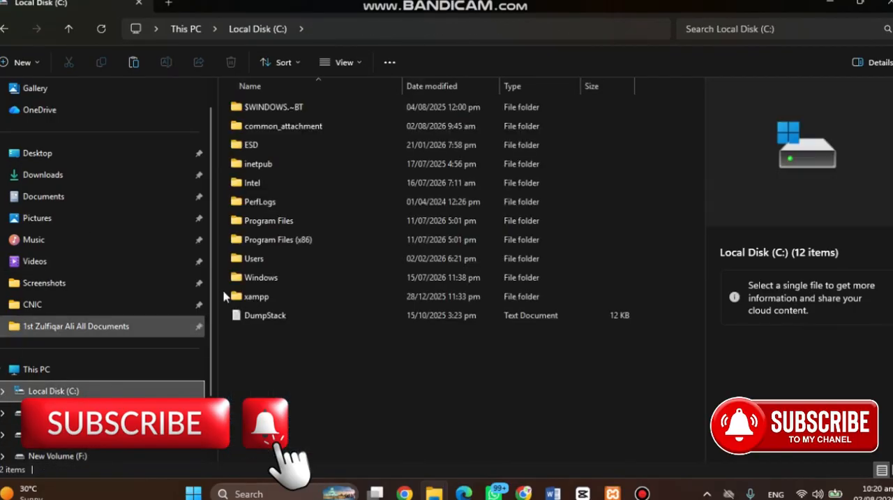
double_click(290, 298)
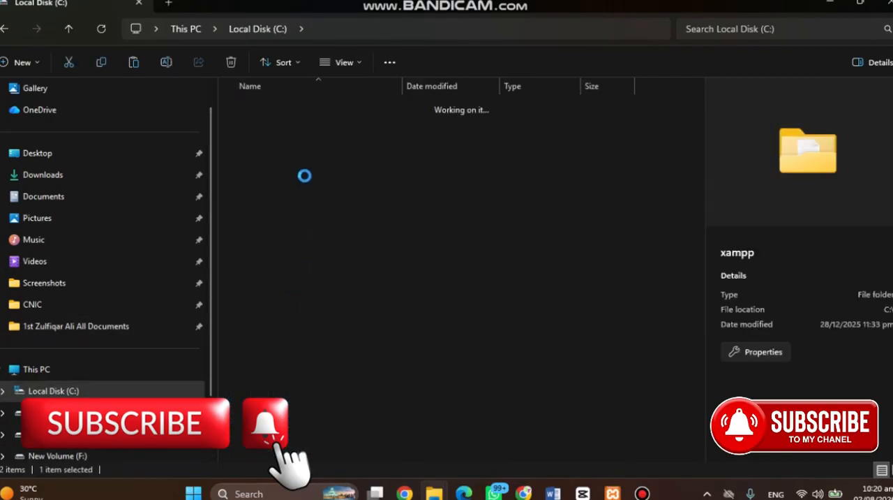
double_click(314, 202)
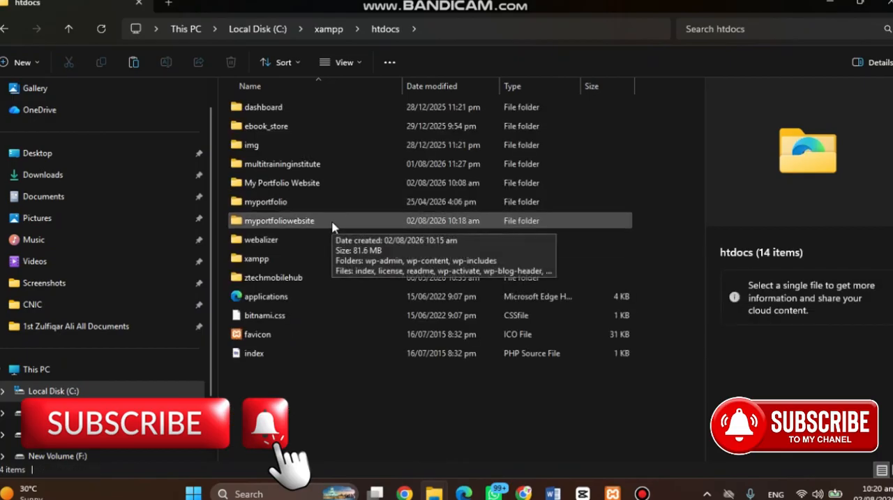
double_click(331, 222)
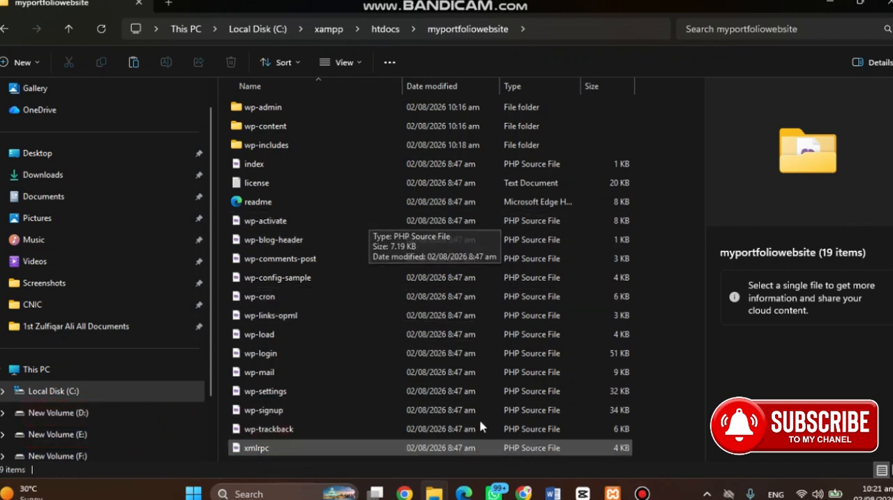
Switch to Chrome and load localhost/myportfoliowebsite in a new tab
mouse_move(612, 493)
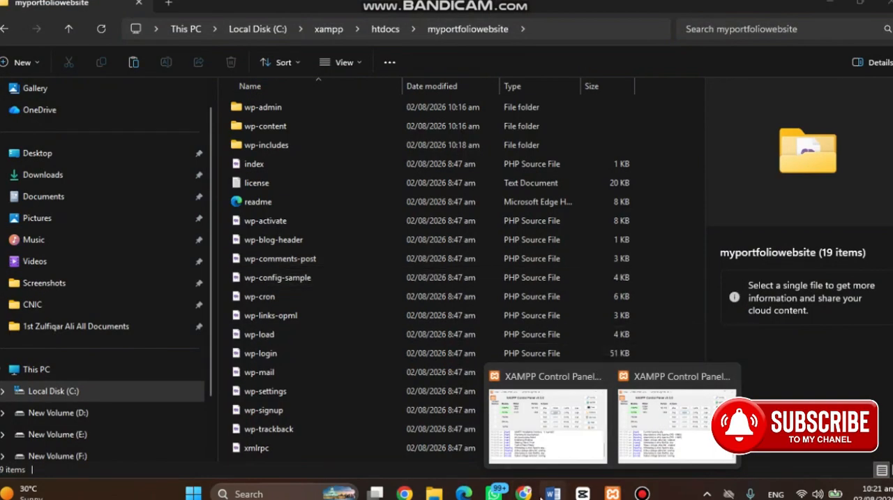
left_click(524, 493)
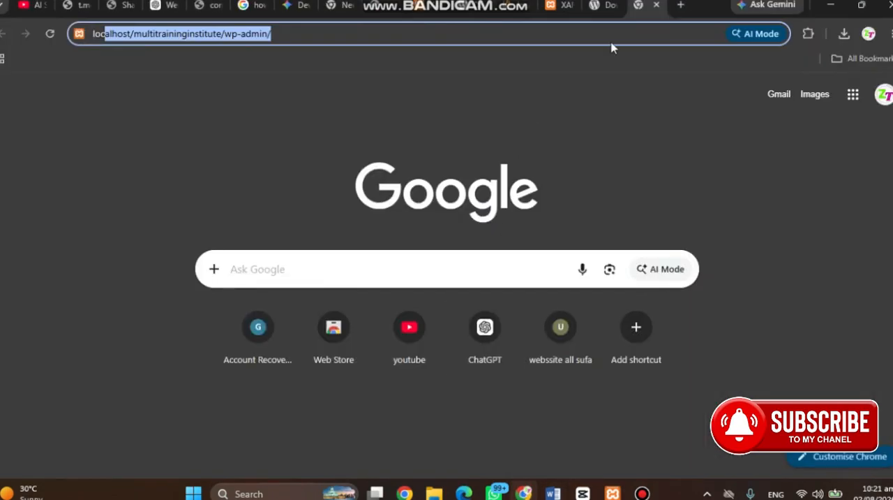
left_click(681, 7)
type("loca")
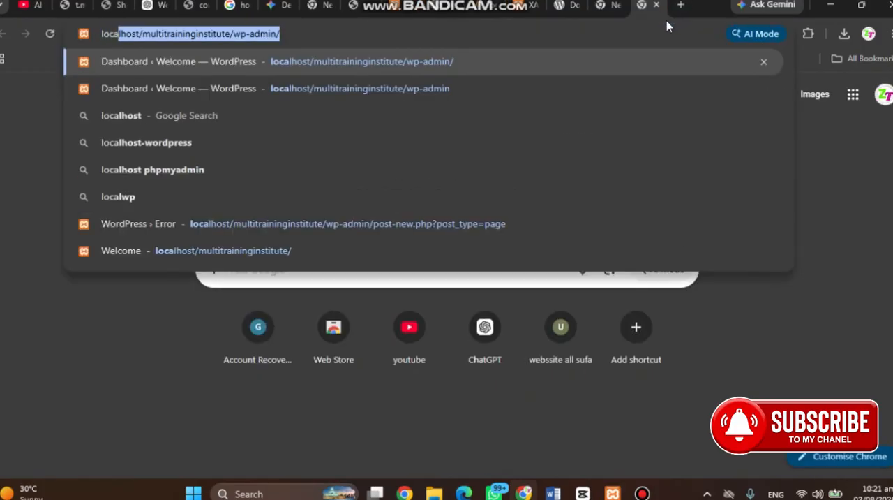
type("lhost/")
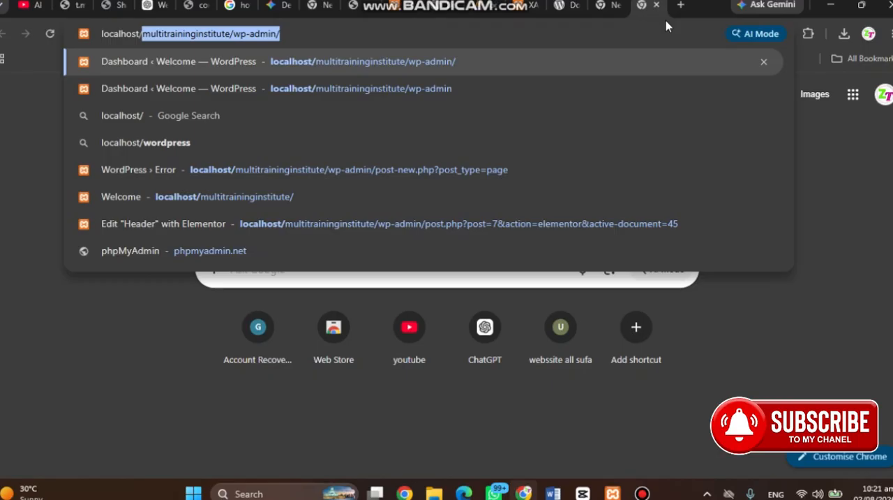
type("my")
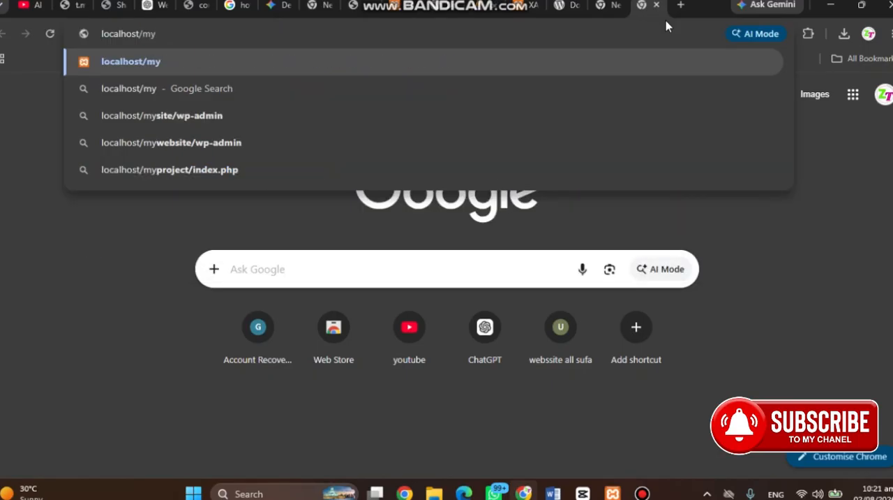
type("portfo")
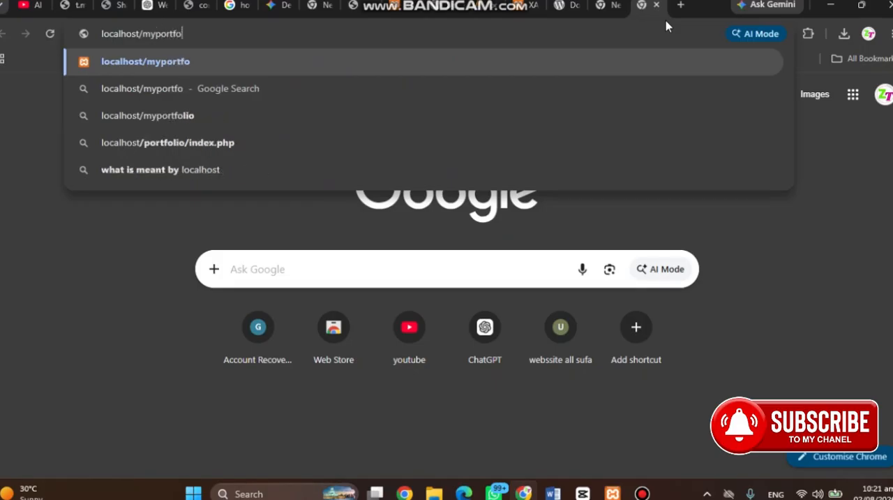
type("liow")
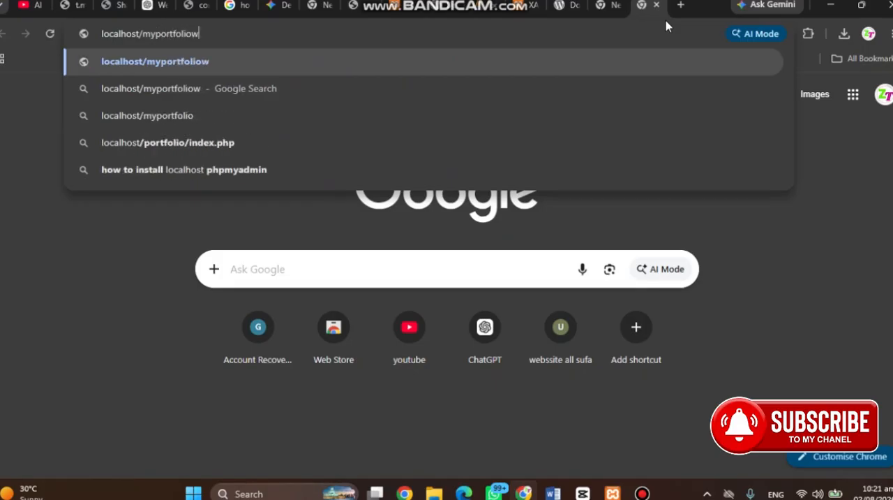
type("ebsite")
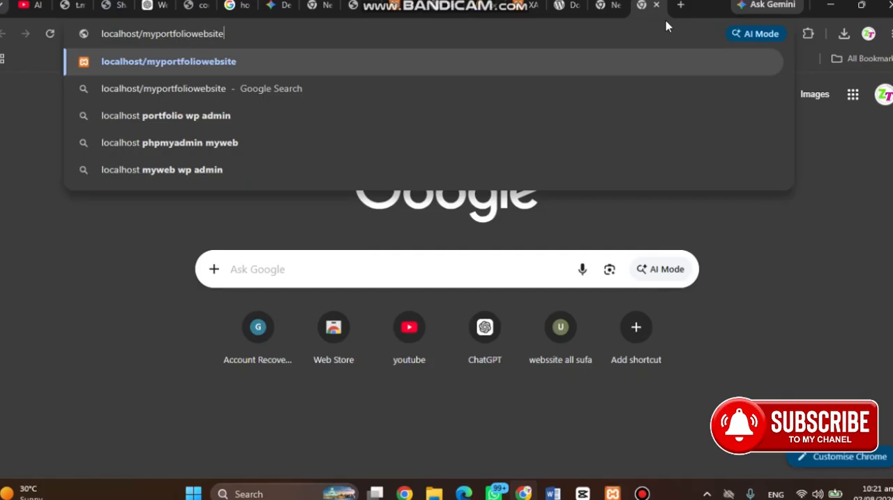
key("Return")
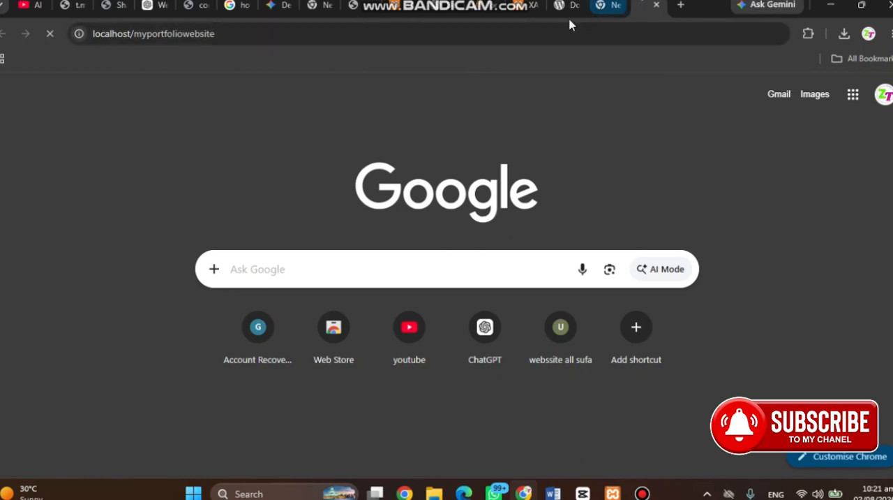
left_click(484, 7)
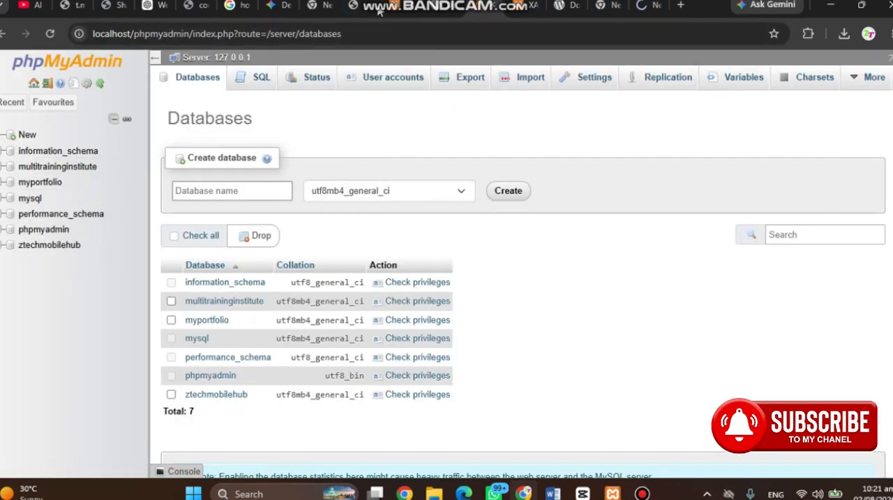
left_click(567, 6)
left_click(524, 8)
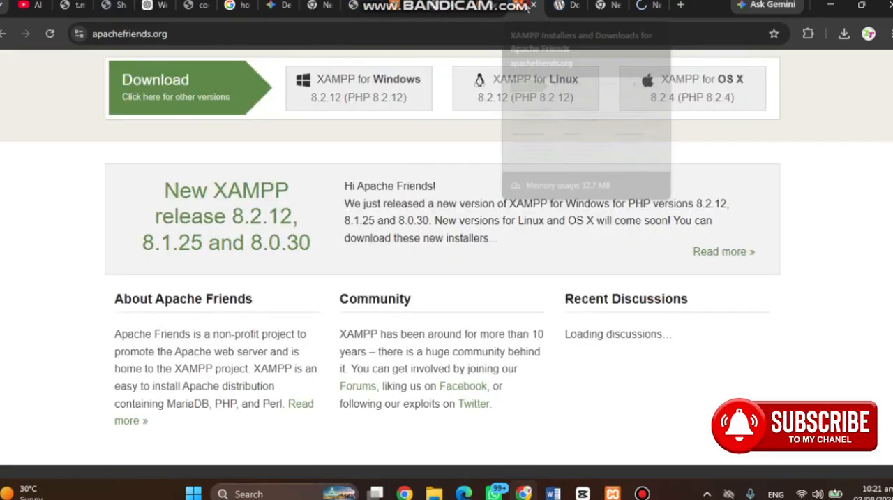
left_click(567, 7)
left_click(601, 8)
left_click(631, 7)
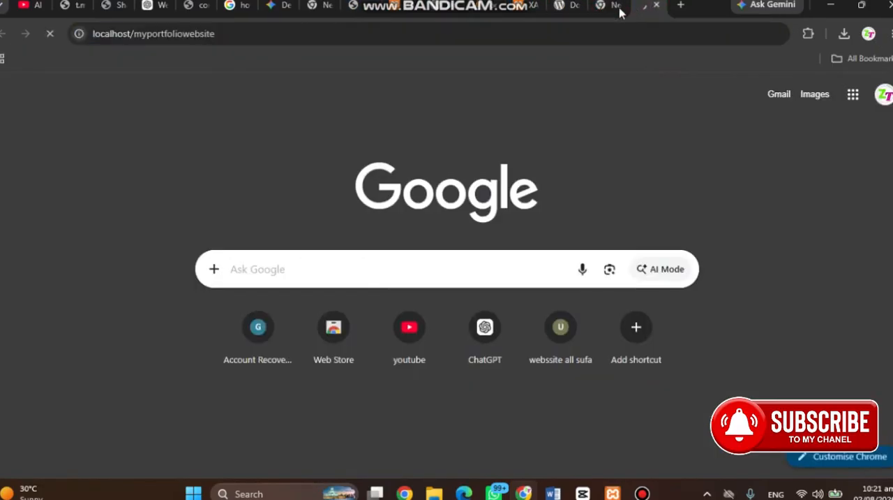
left_click(276, 37)
left_click(276, 37)
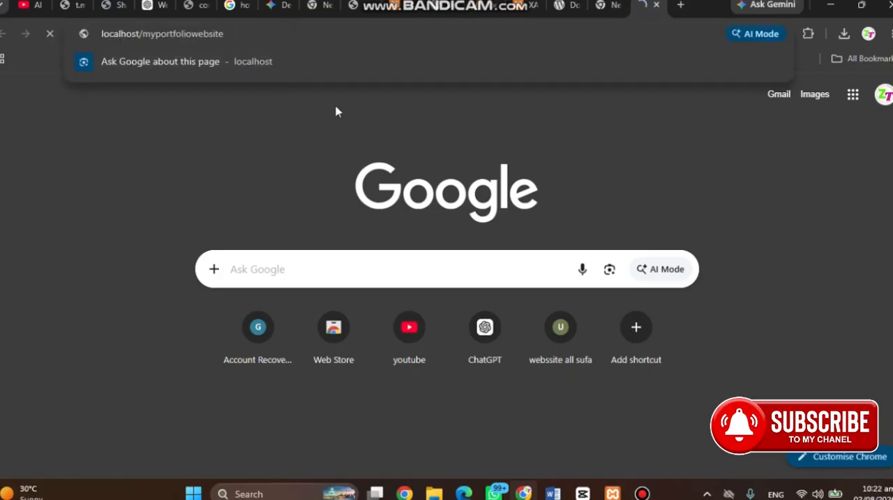
left_click(642, 494)
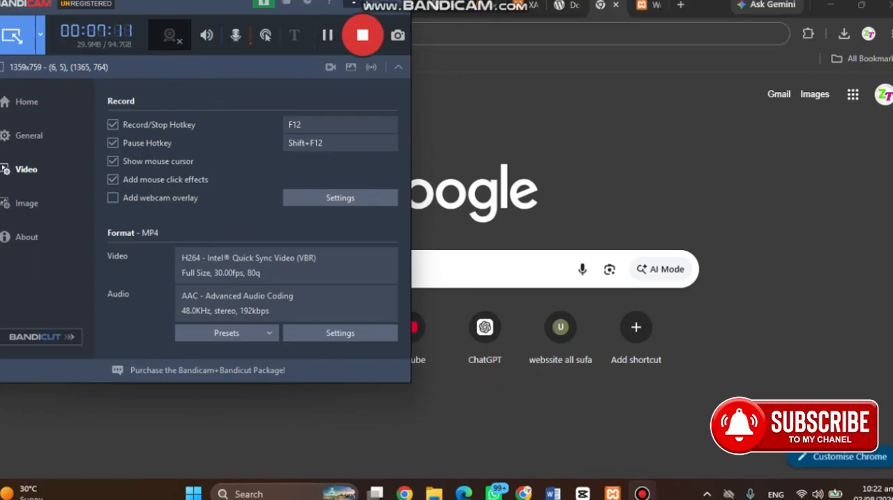
left_click(355, 3)
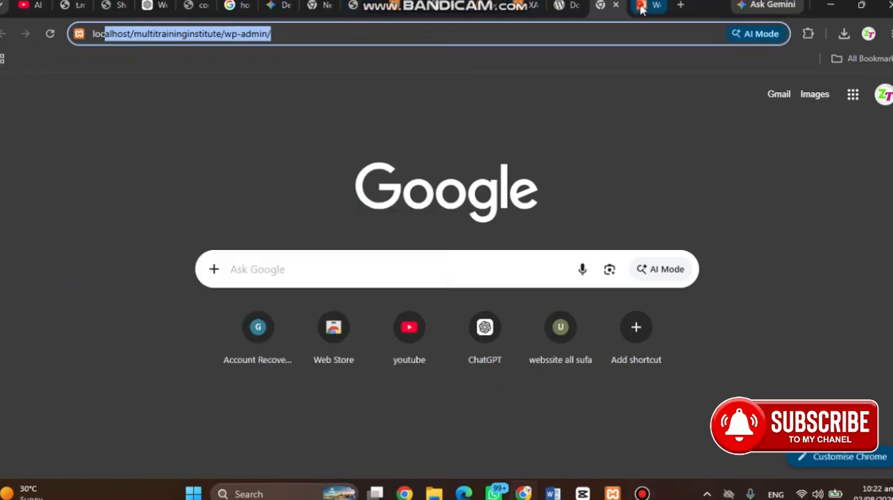
In the WordPress setup tab, choose English (United States) as the installation language and continue
left_click(642, 7)
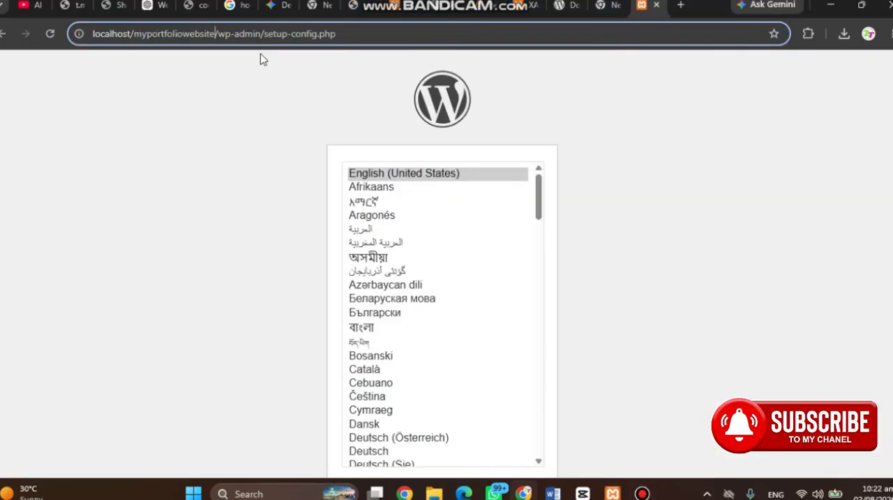
scroll(539, 234, "down", 6)
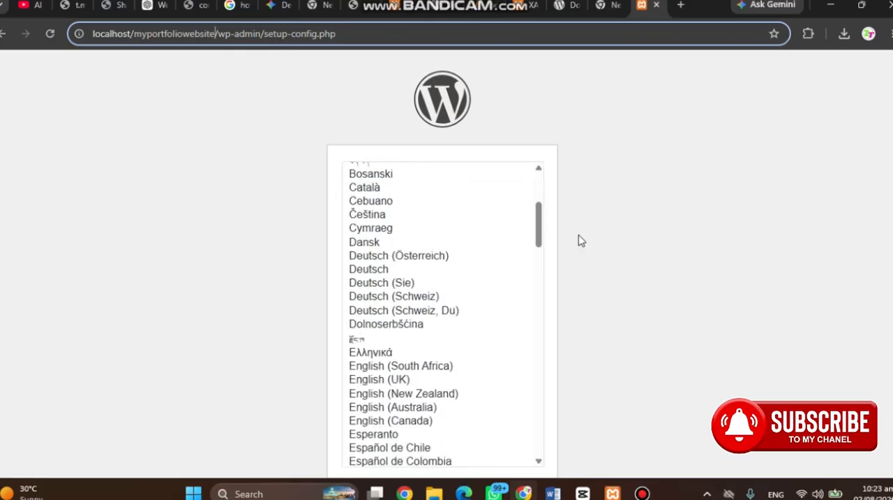
scroll(593, 409, "down", 5)
scroll(591, 402, "up", 10)
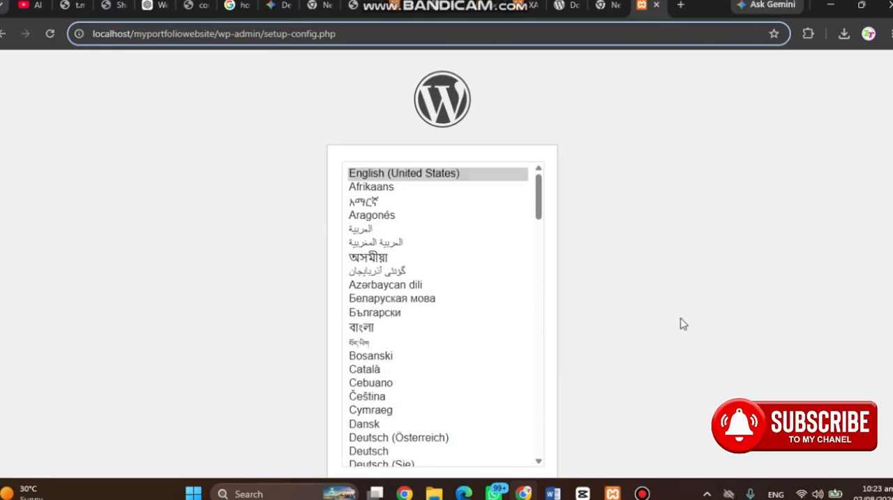
scroll(682, 321, "down", 2)
left_click(441, 109)
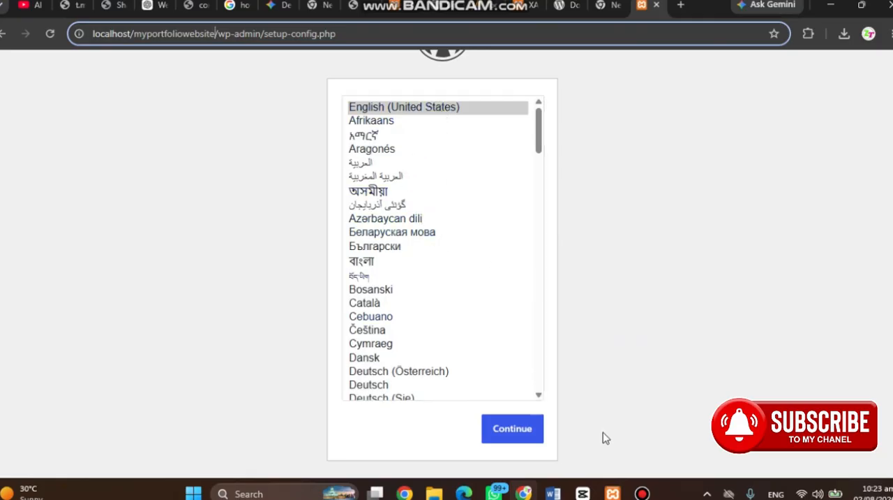
left_click(506, 434)
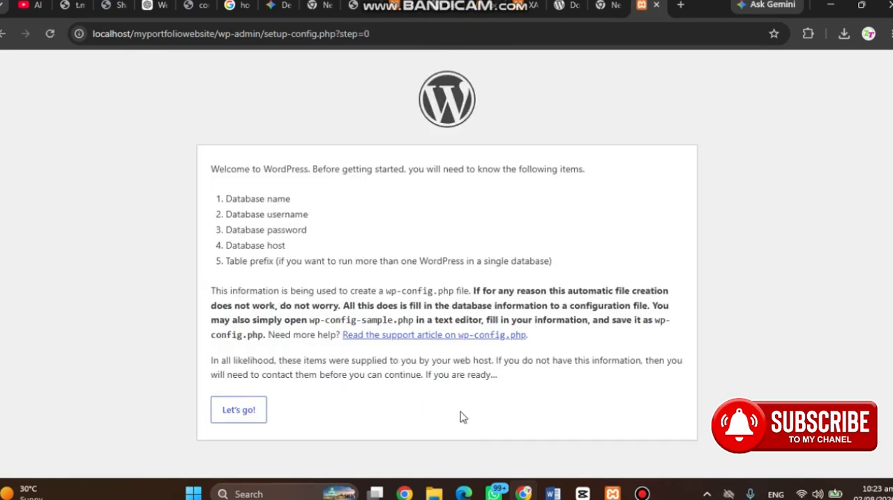
Review the list of required database details on the welcome page and proceed to the connection details form
double_click(279, 198)
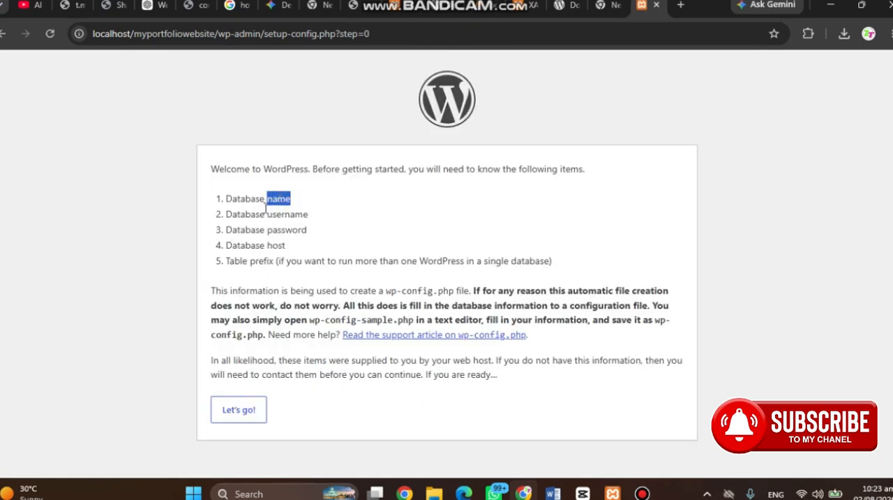
double_click(260, 198)
triple_click(272, 214)
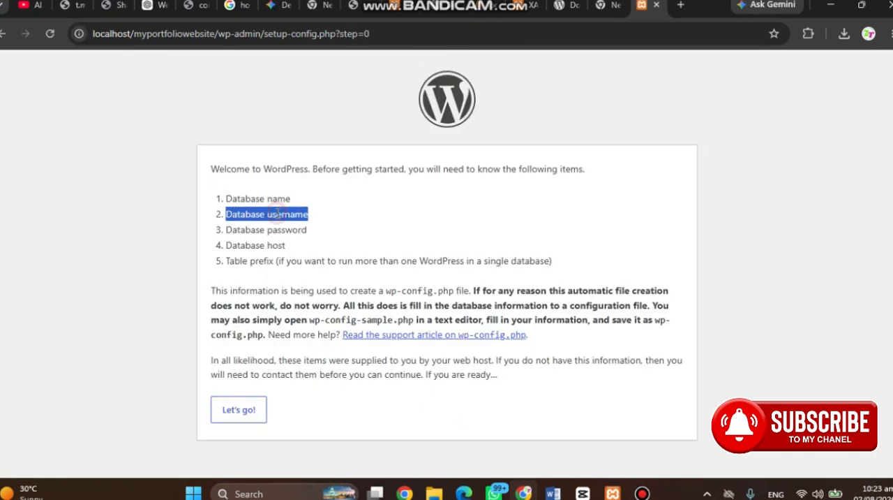
triple_click(273, 229)
double_click(276, 245)
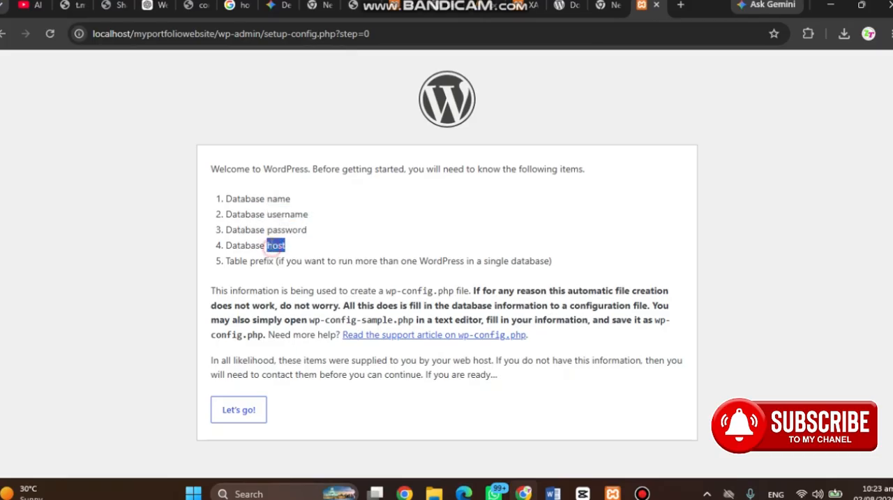
triple_click(270, 199)
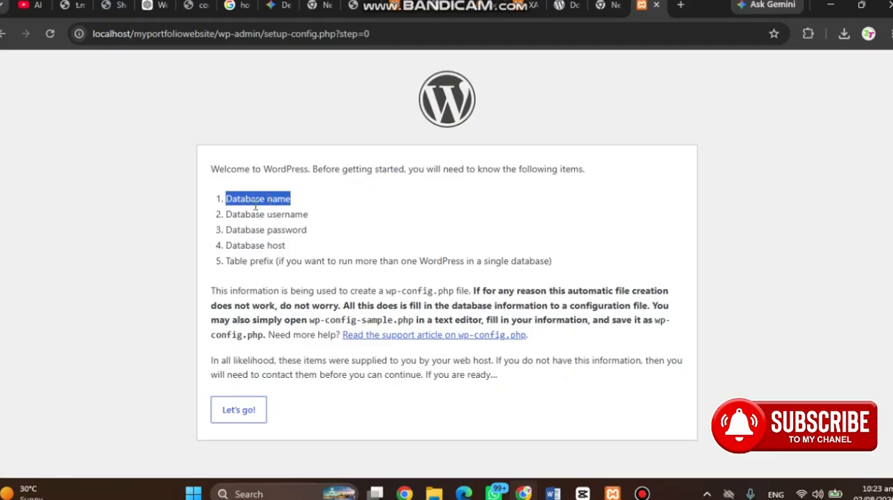
left_click(241, 412)
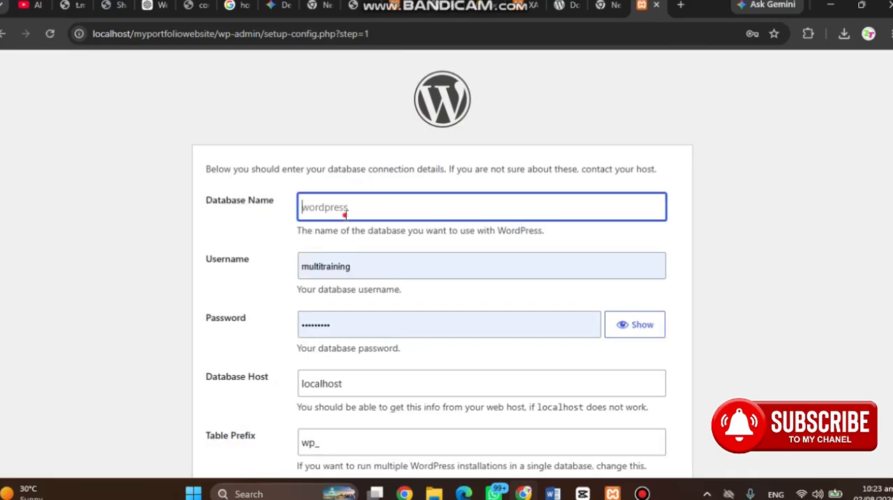
Enter myportfoliowebsite as the database name
left_click(345, 214)
type("my")
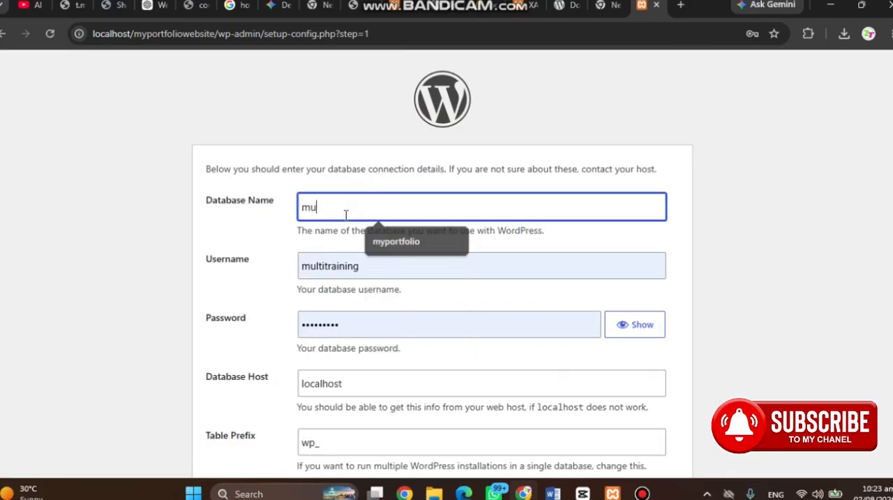
key("BackSpace")
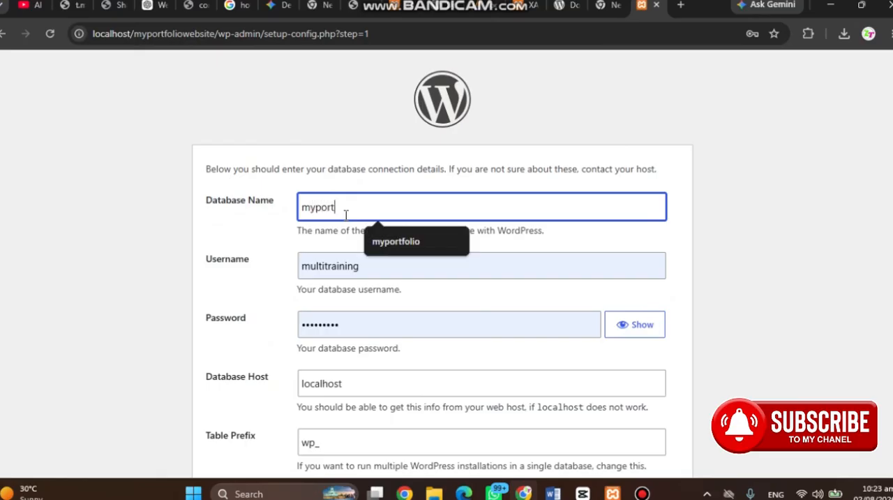
type("yportfoliowebsite")
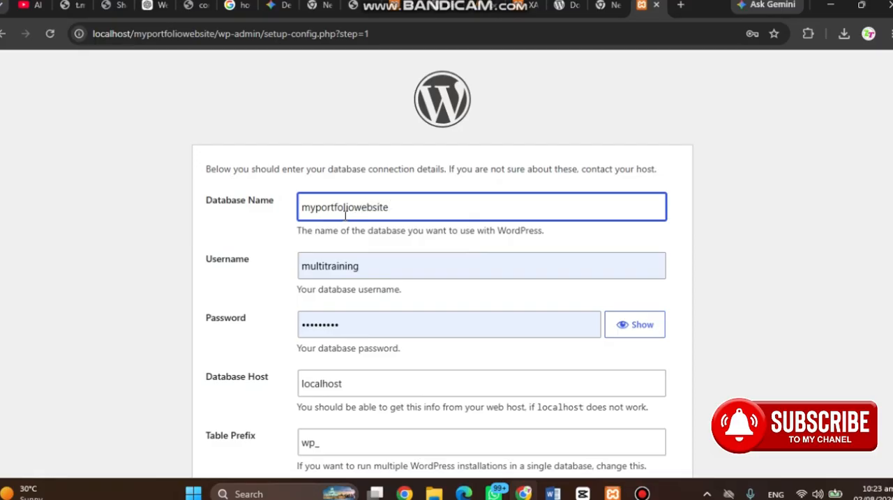
Clear the prefilled database username and password, and set the username to root
double_click(364, 264)
key("BackSpace")
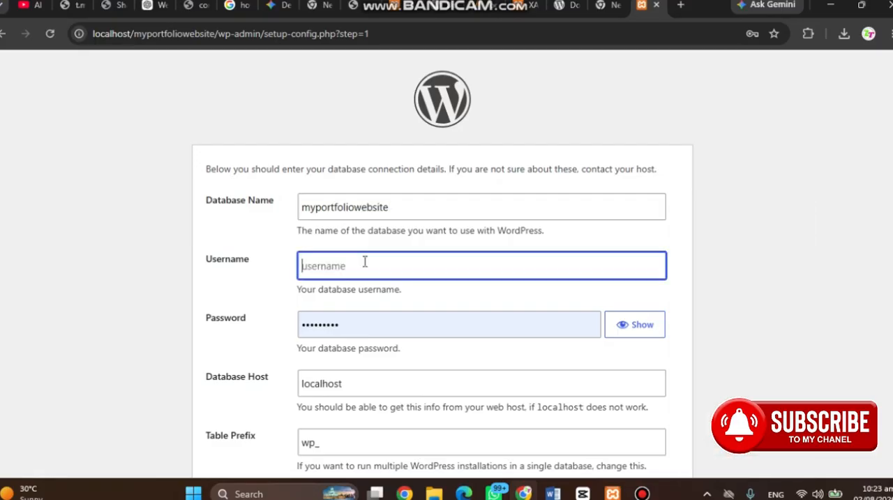
double_click(360, 321)
key("BackSpace")
left_click(349, 269)
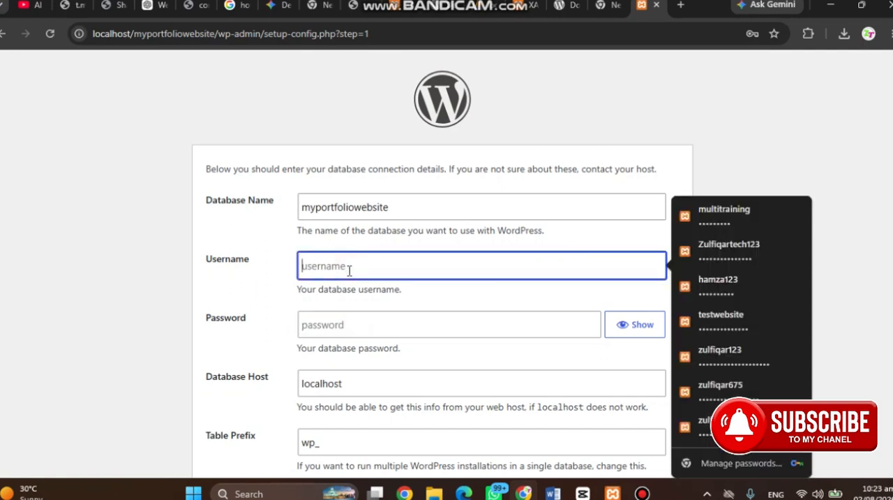
type("root")
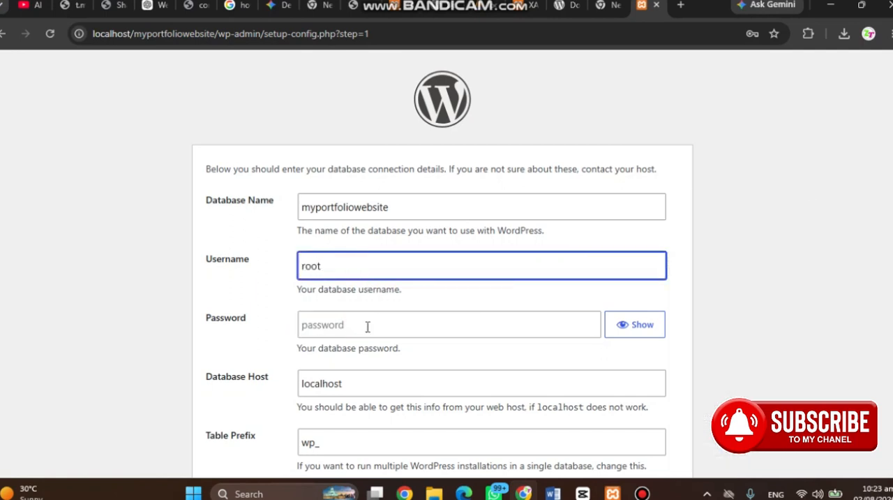
Leave the database password empty and check the connection details, including the database name, host and table prefix
scroll(359, 328, "down", 1)
left_click(374, 256)
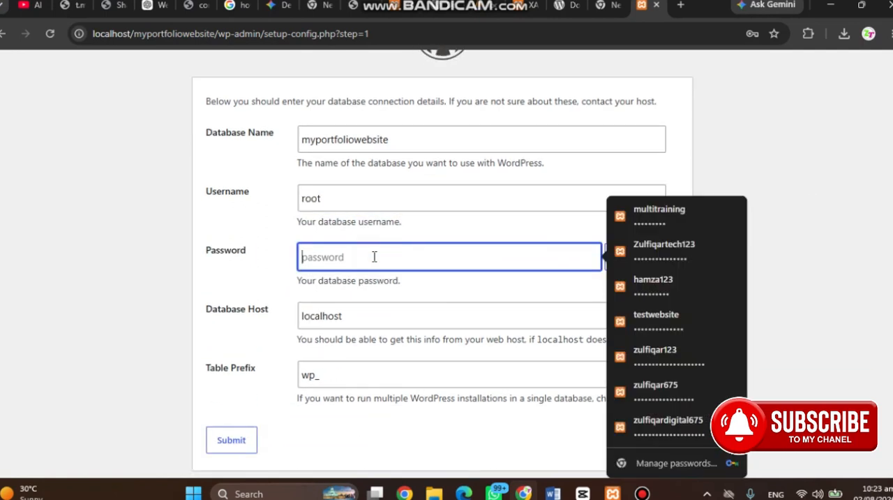
left_click(113, 304)
scroll(251, 417, "down", 1)
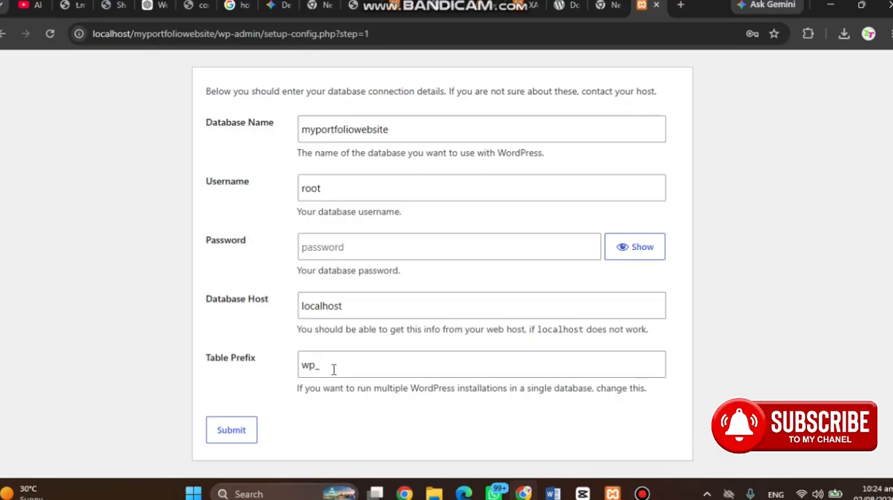
left_click(395, 129)
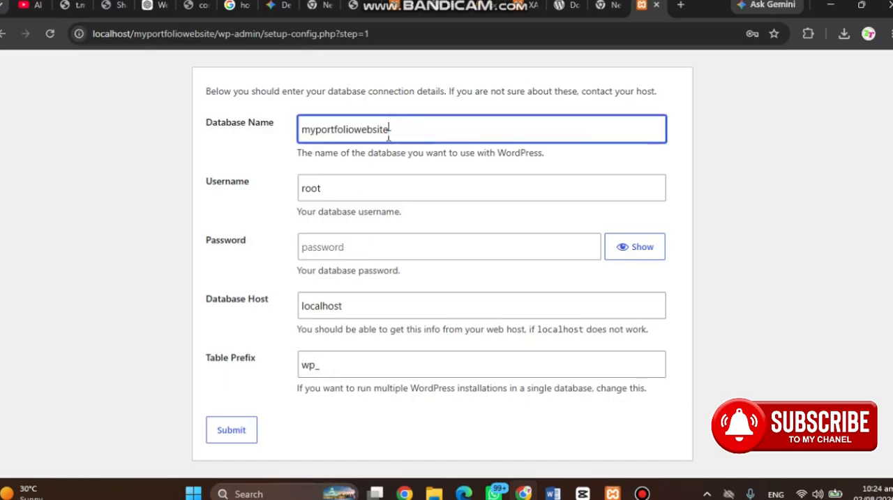
left_click(144, 312)
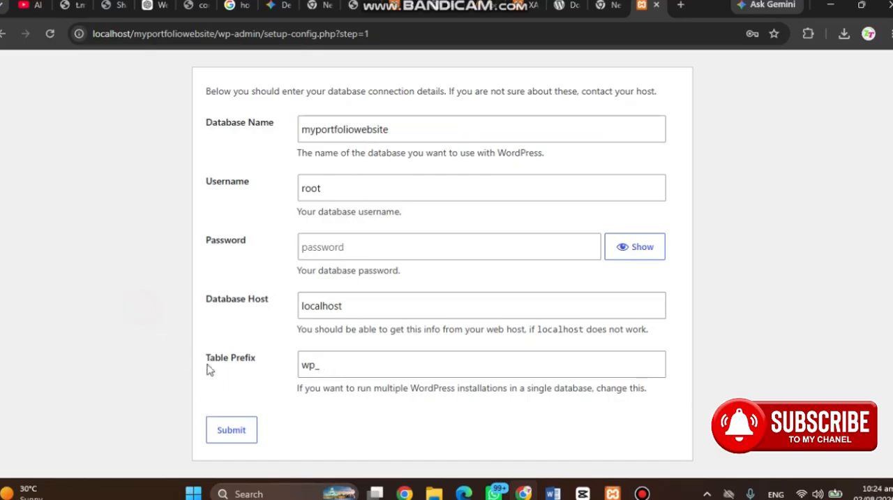
Submit the database connection details and run the WordPress installation
left_click(242, 437)
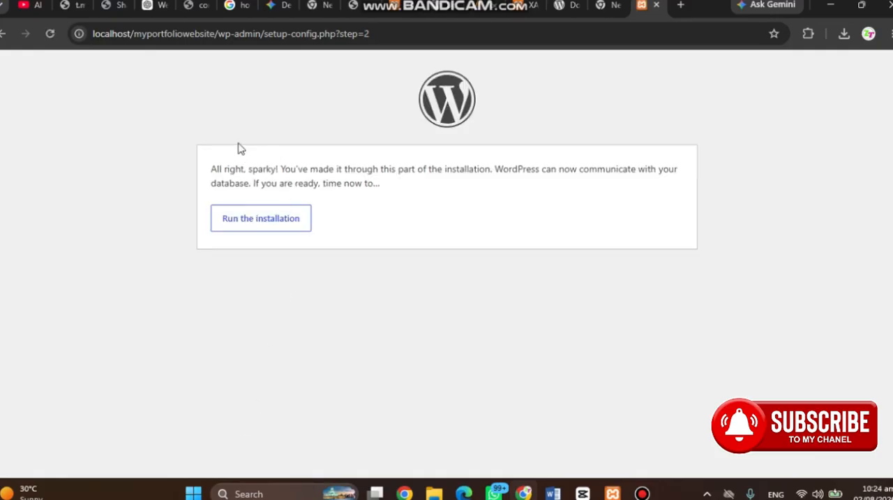
left_click_drag(405, 197, 253, 122)
left_click(253, 124)
left_click(281, 221)
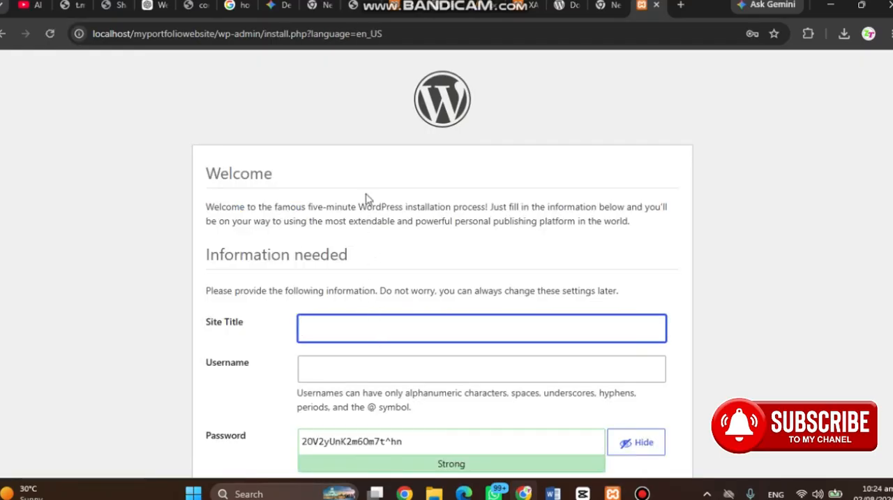
Set the site title to "Welcome to My Portfolio Website" and enter the administrator username
scroll(364, 204, "down", 2)
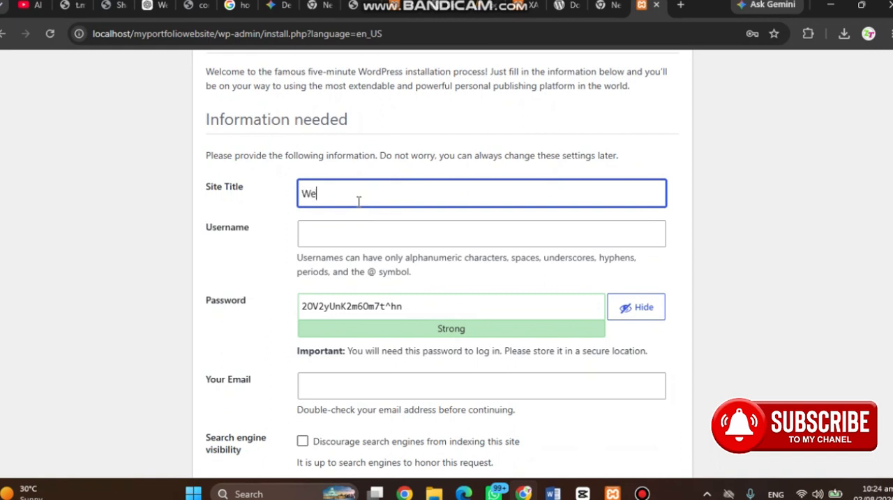
type("Welcome to My Portfolio Website")
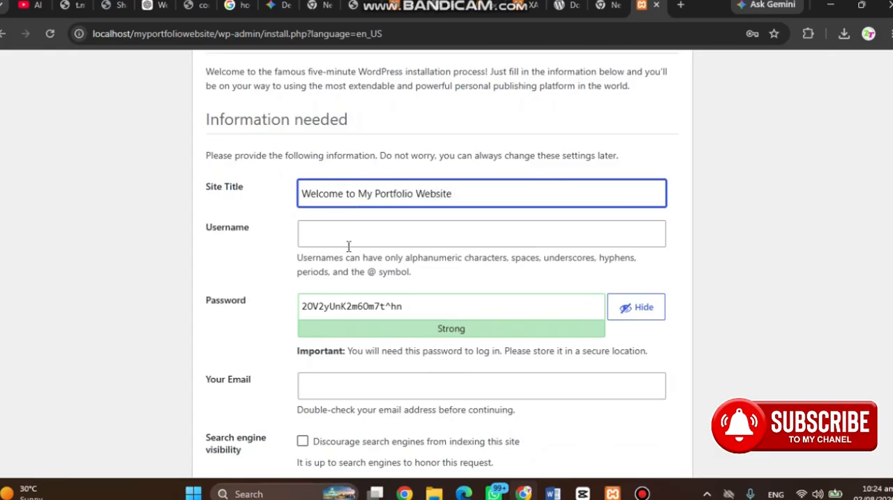
left_click(332, 234)
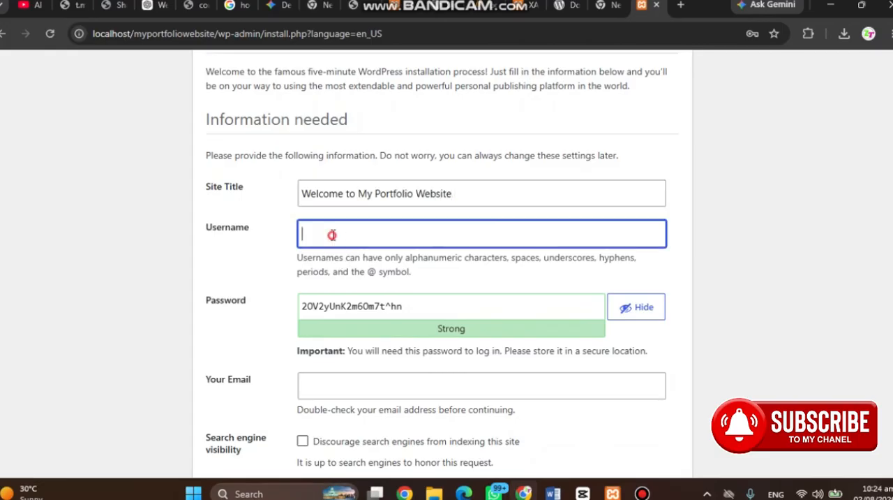
left_click(273, 214)
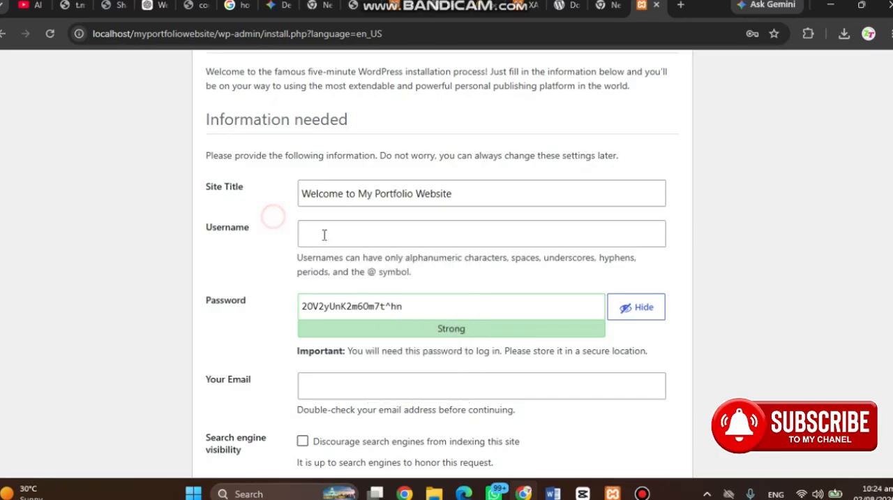
left_click(352, 236)
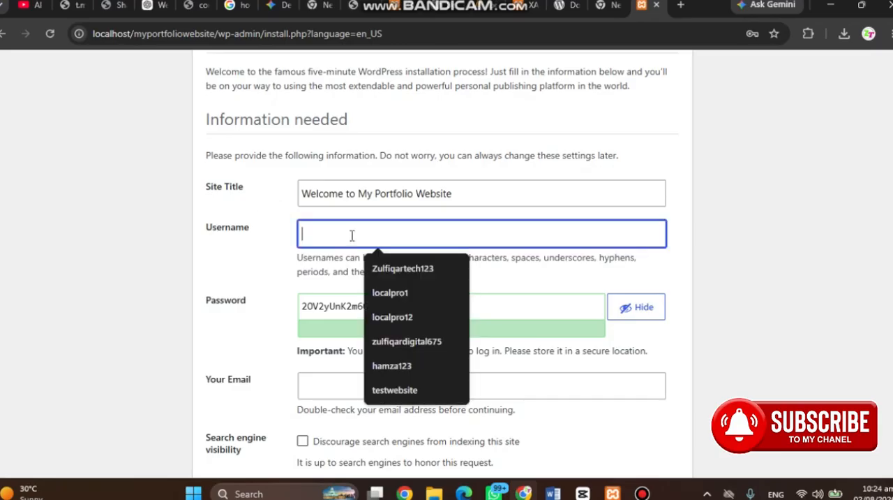
type("zulfi")
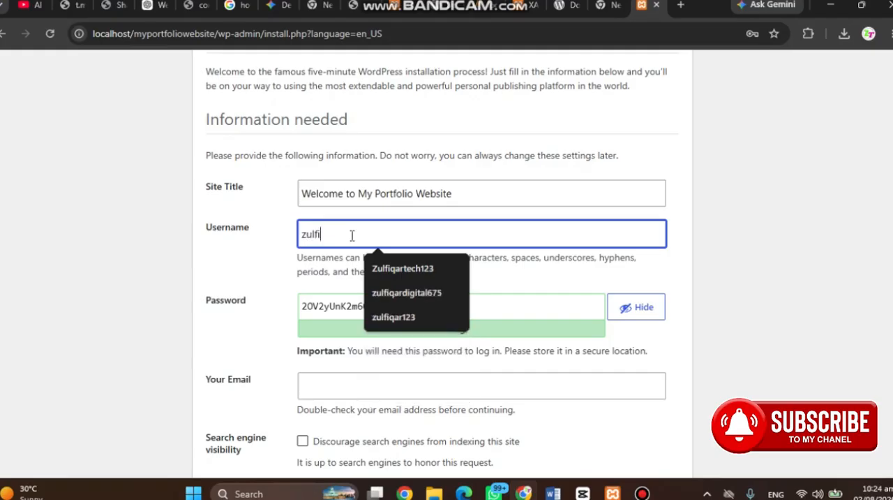
type("qar123")
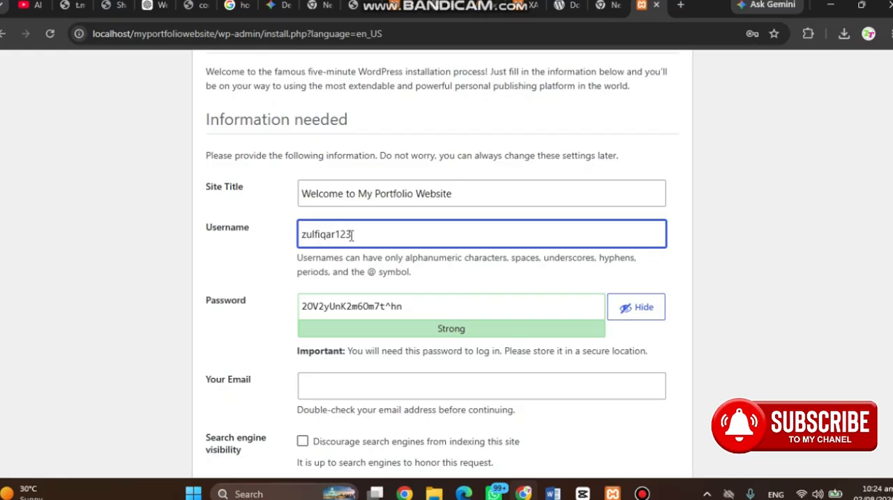
Replace the generated password with a custom administrator password
triple_click(411, 306)
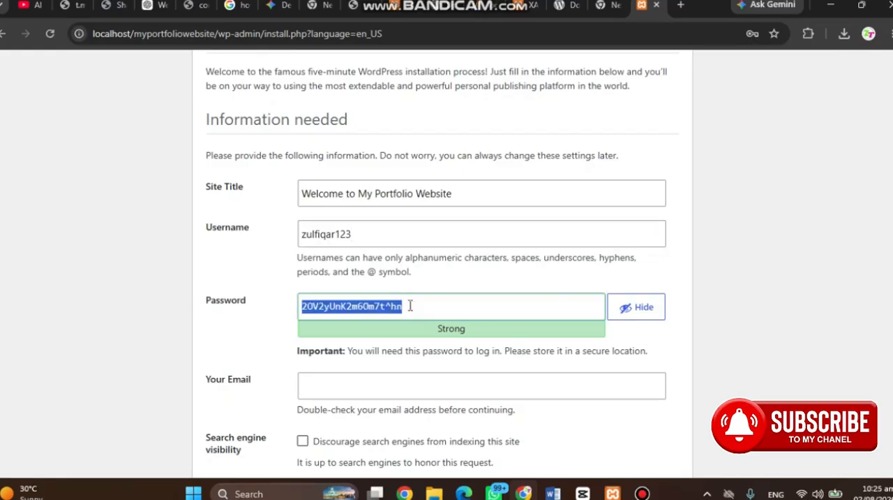
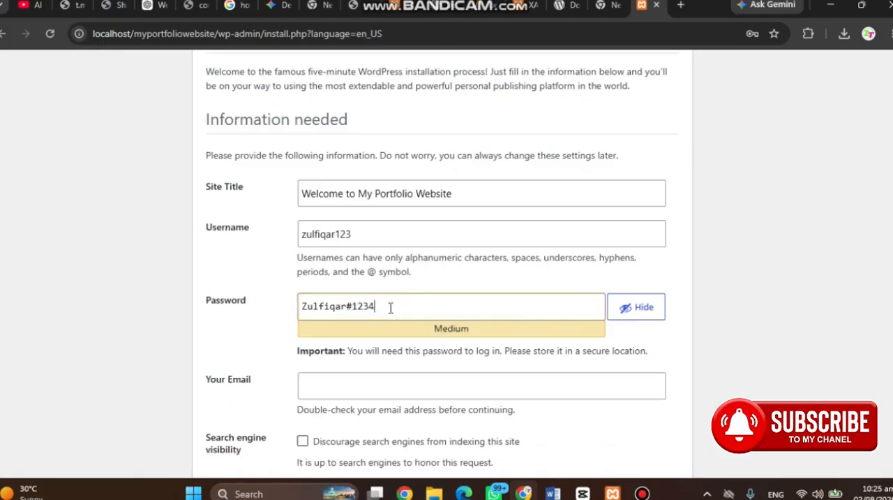
Fill in the administrator's email with the saved contact address and discourage search engines from indexing the site
left_click(349, 384)
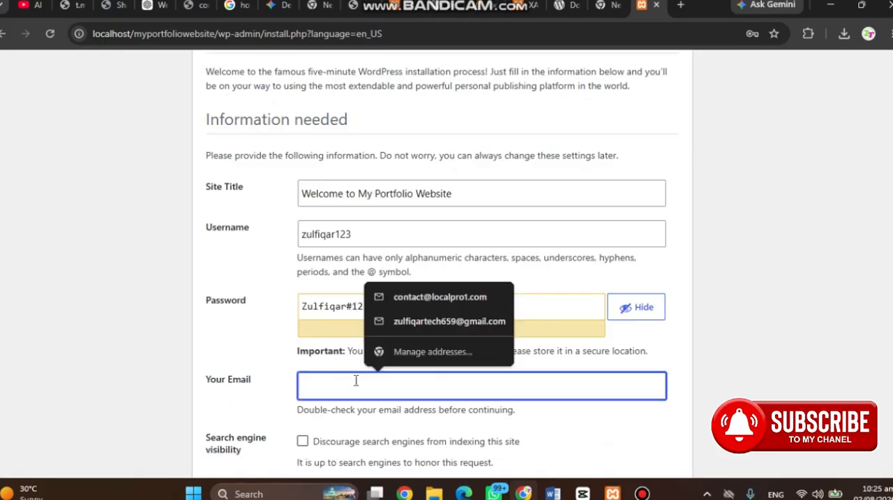
left_click(432, 296)
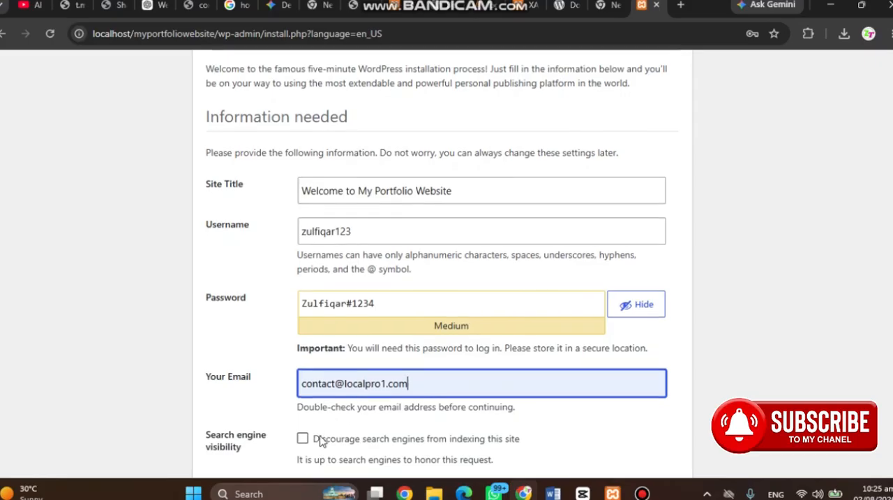
scroll(317, 436, "down", 1)
left_click(302, 408)
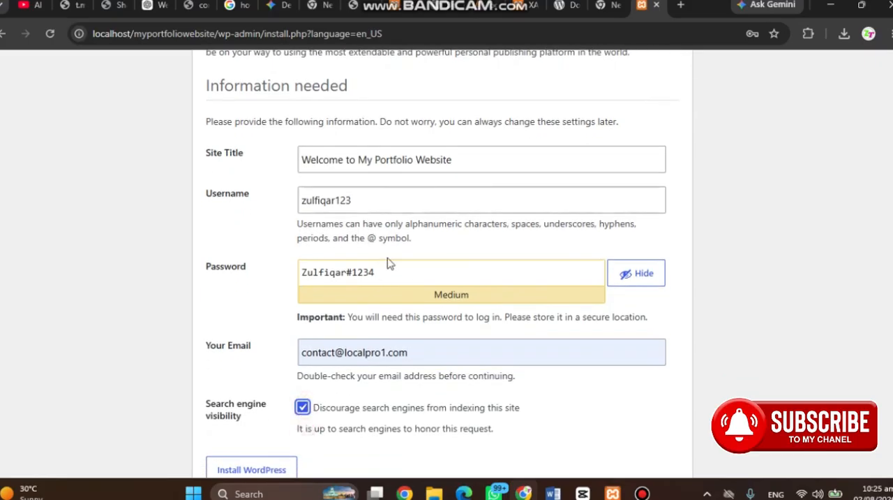
Review the administrator username and password, and add a 4 to the end of the username
scroll(389, 263, "up", 3)
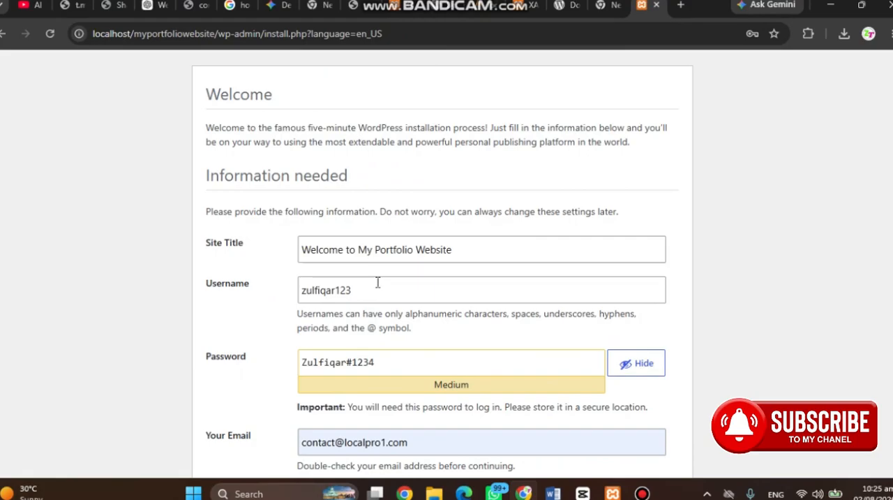
double_click(373, 288)
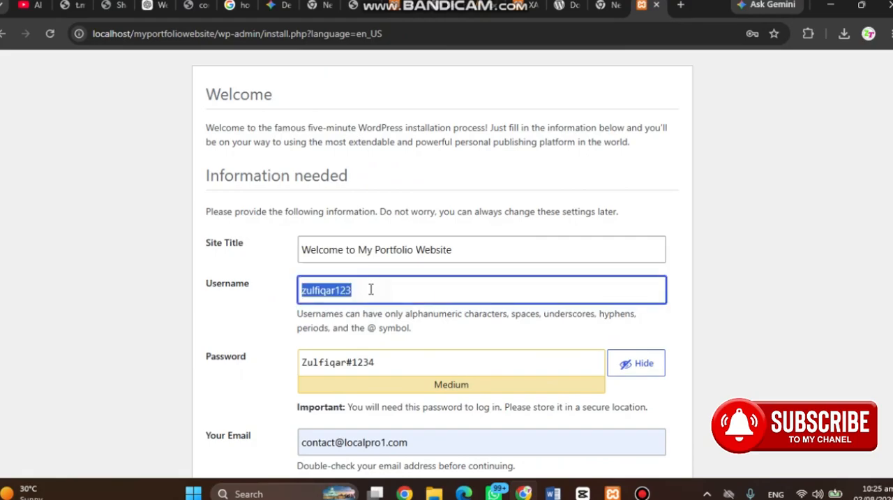
triple_click(395, 360)
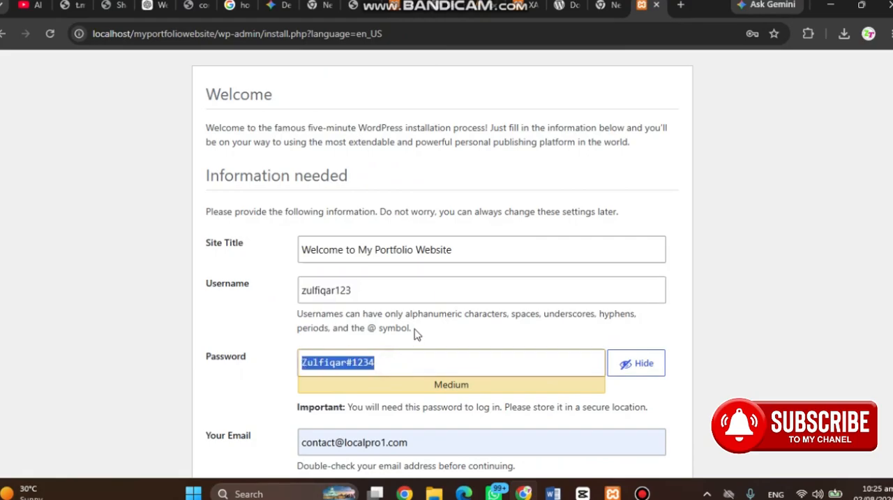
scroll(412, 328, "down", 1)
left_click(397, 280)
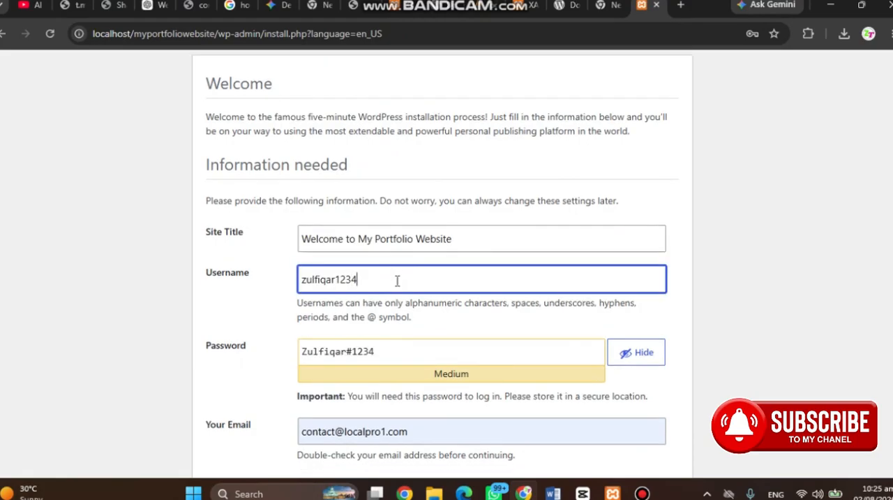
type("4")
left_click(393, 345)
Install WordPress with the entered site title, administrator credentials and search engine setting
scroll(393, 345, "down", 2)
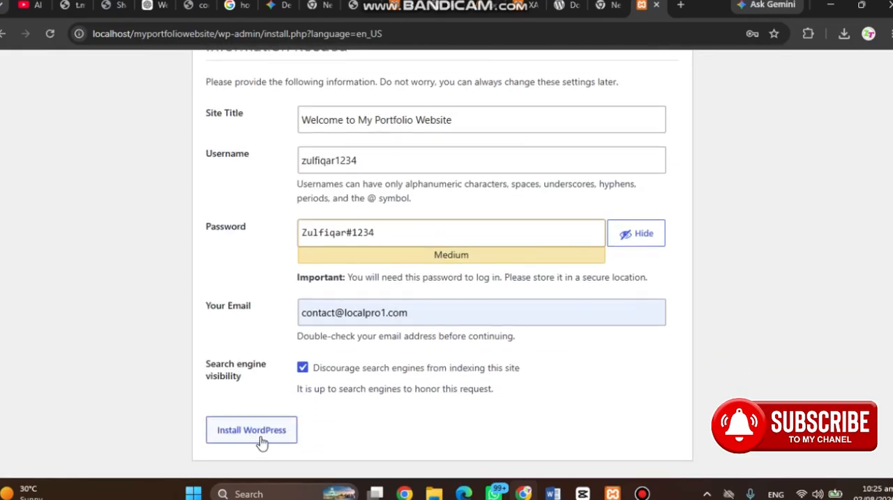
left_click(262, 439)
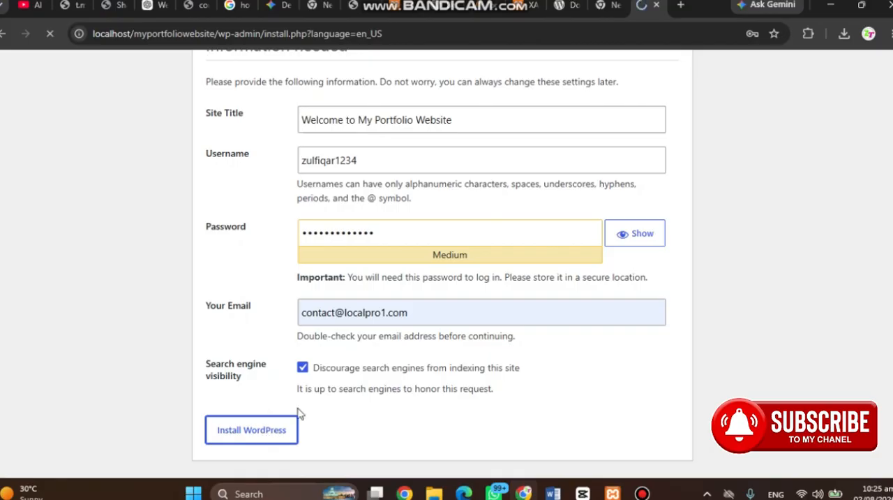
scroll(460, 247, "down", 3)
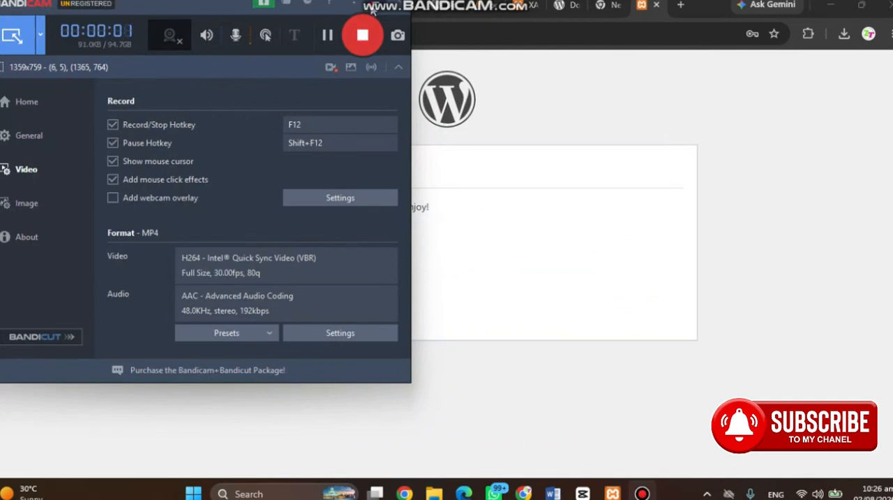
Review the installation result message and proceed to the WordPress login page
left_click(355, 5)
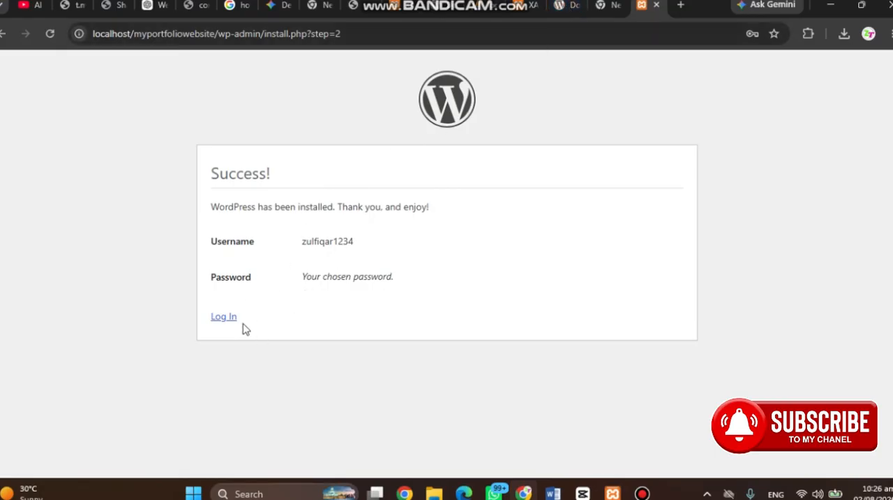
double_click(240, 179)
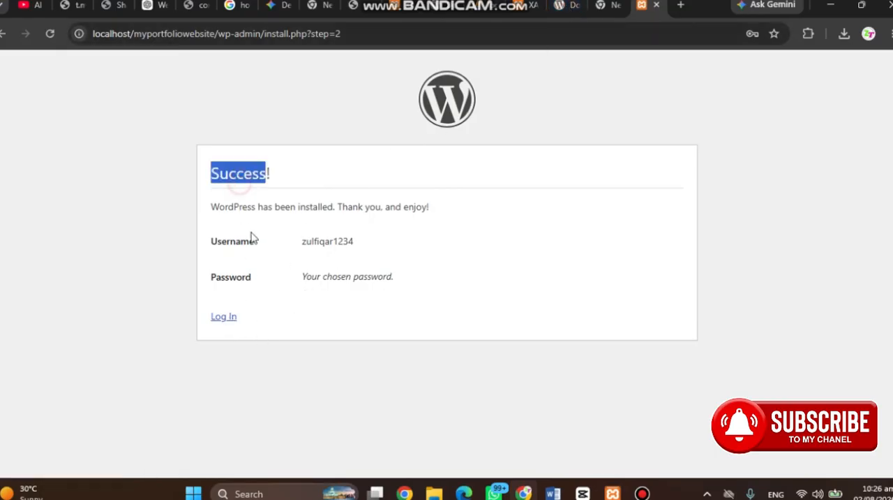
double_click(273, 207)
left_click(353, 208)
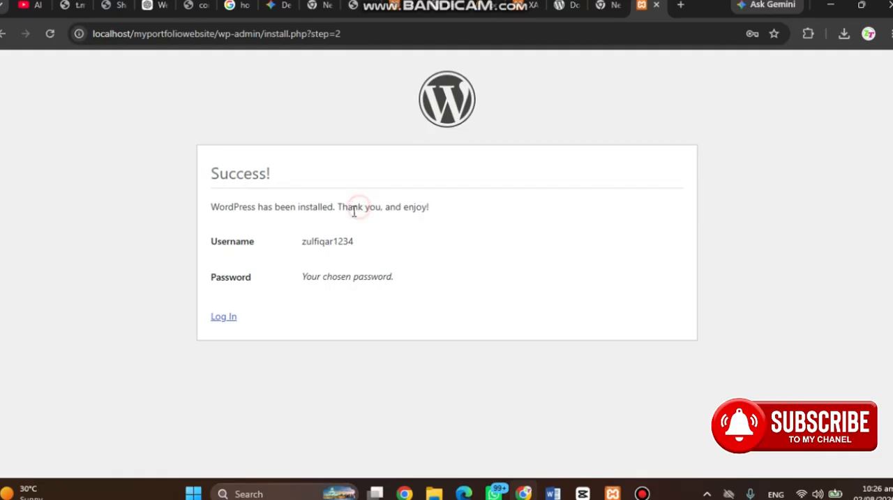
left_click(226, 318)
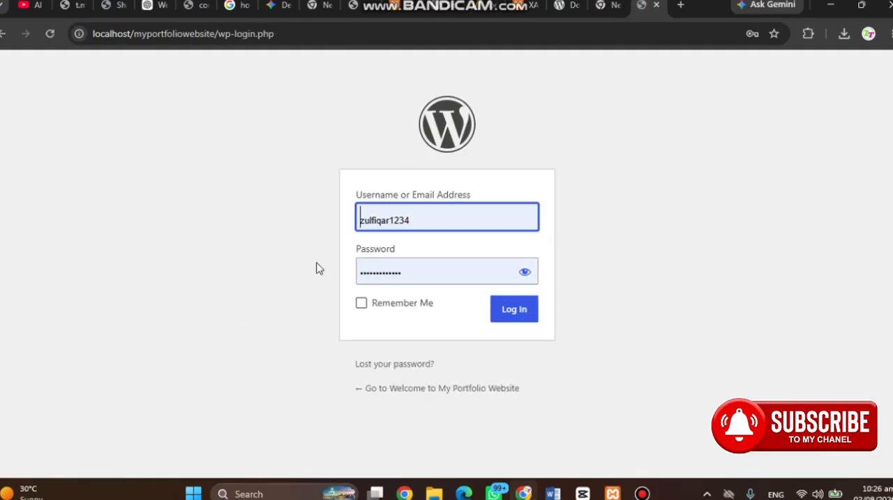
Reveal the filled-in password to check the credentials, enable Remember Me and log in to the WordPress admin
left_click(427, 224)
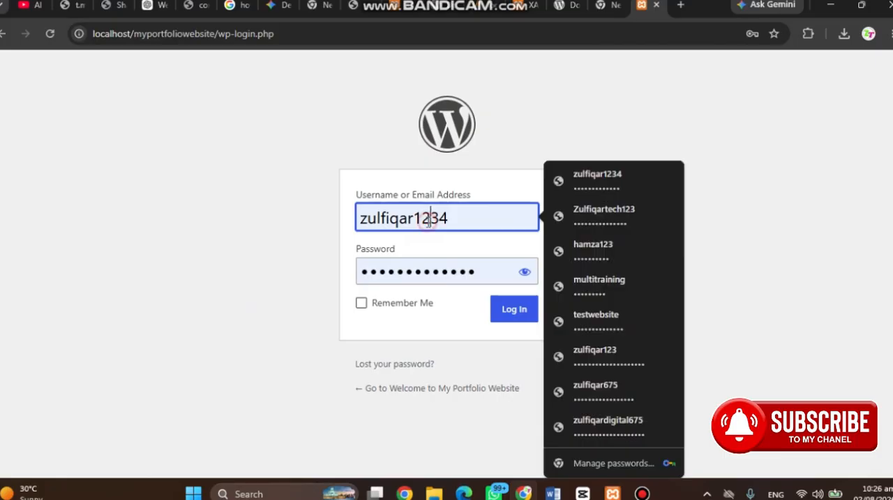
left_click(525, 272)
left_click(473, 218)
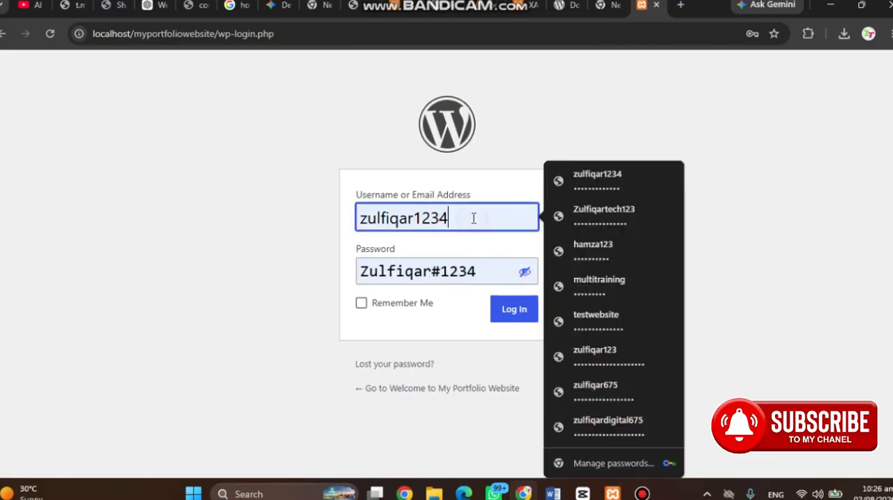
left_click(458, 270)
left_click(361, 303)
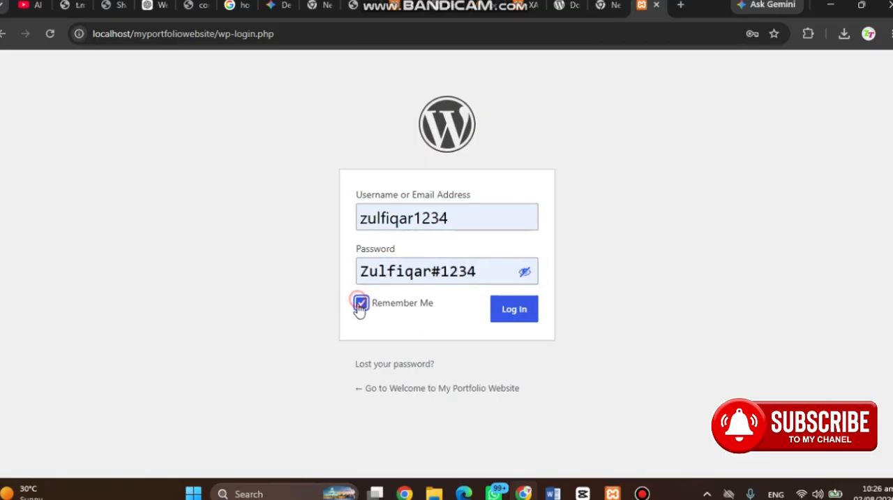
left_click(509, 315)
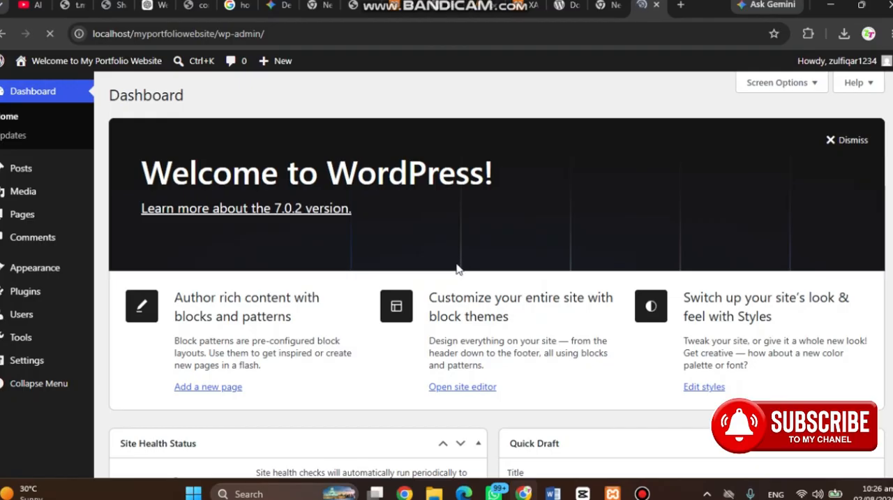
Visit the site's front page, look over its blog content and return to the WordPress dashboard
mouse_move(79, 66)
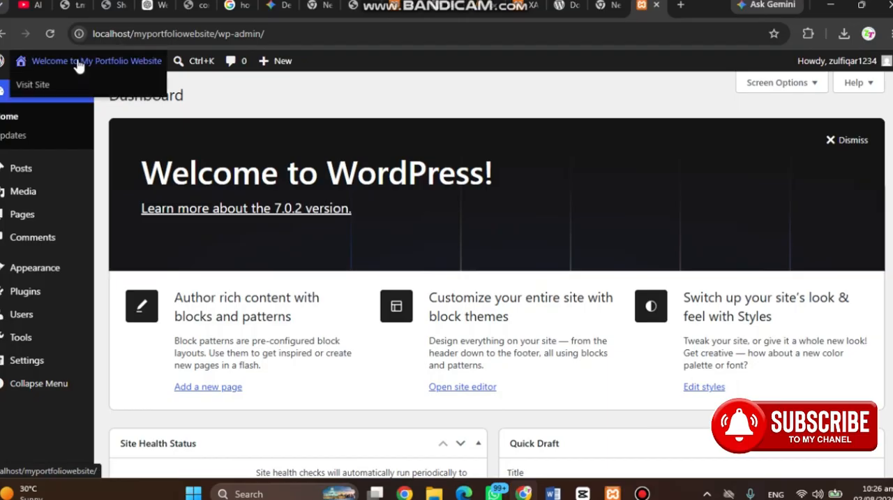
left_click(49, 85)
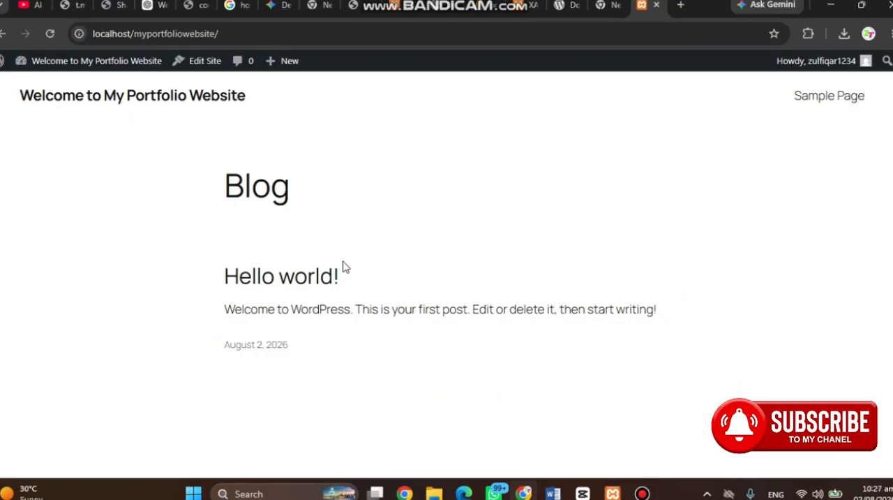
scroll(346, 264, "down", 5)
scroll(349, 266, "up", 5)
mouse_move(44, 76)
left_click(40, 93)
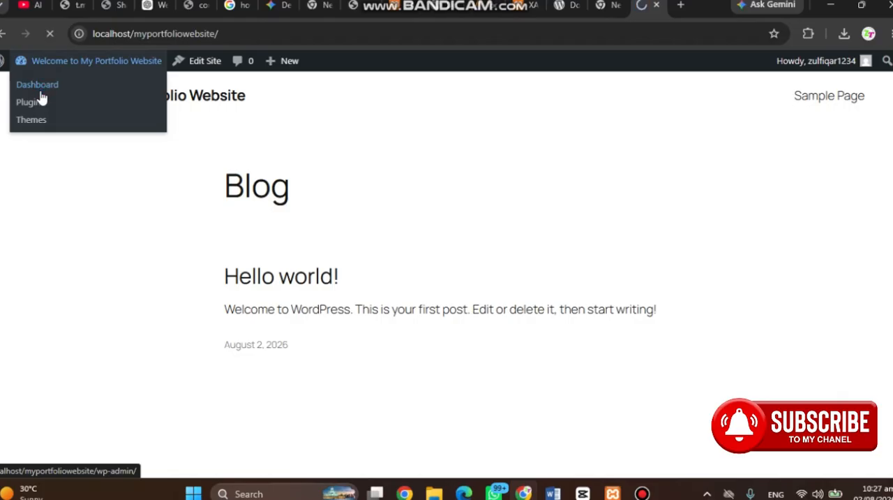